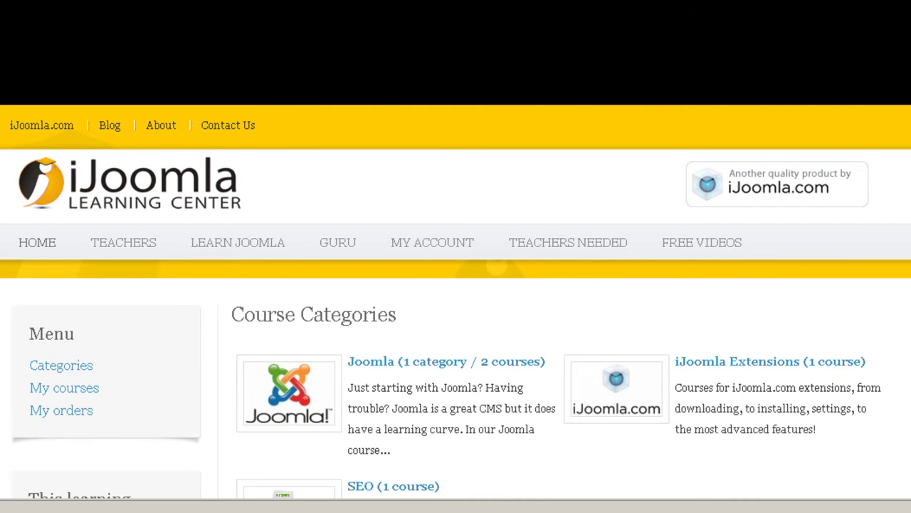
Step: Open the SEO (1 course) category and view its Joomla SEO 101 Online Mastery listing
scroll(456, 301, down, 1)
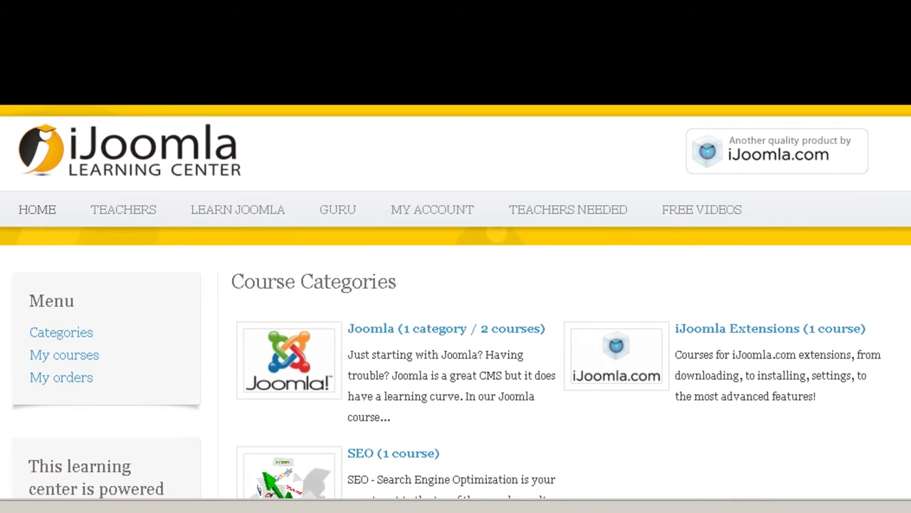
scroll(410, 210, up, 1)
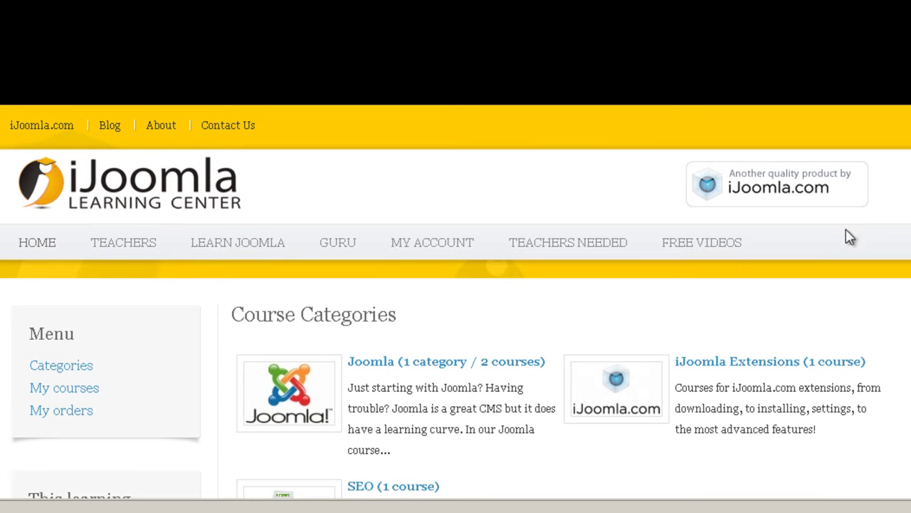
scroll(456, 301, down, 5)
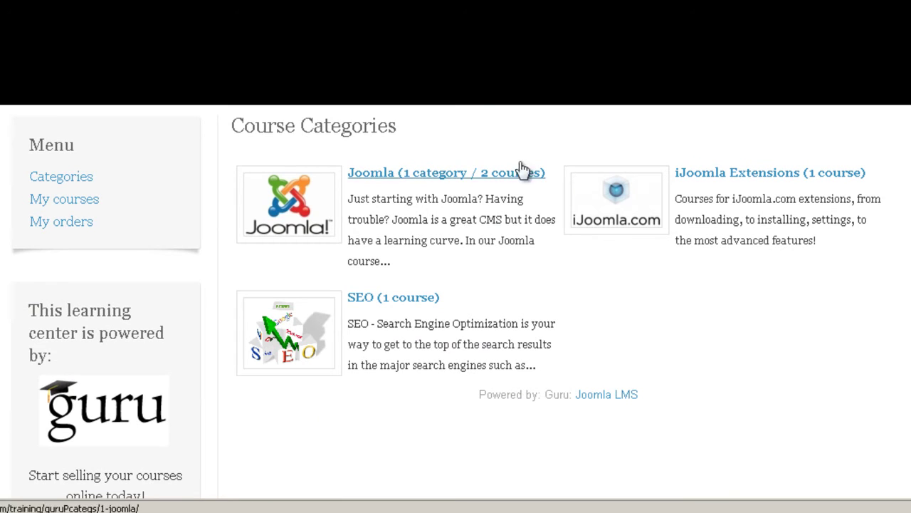
click(390, 302)
scroll(625, 307, down, 3)
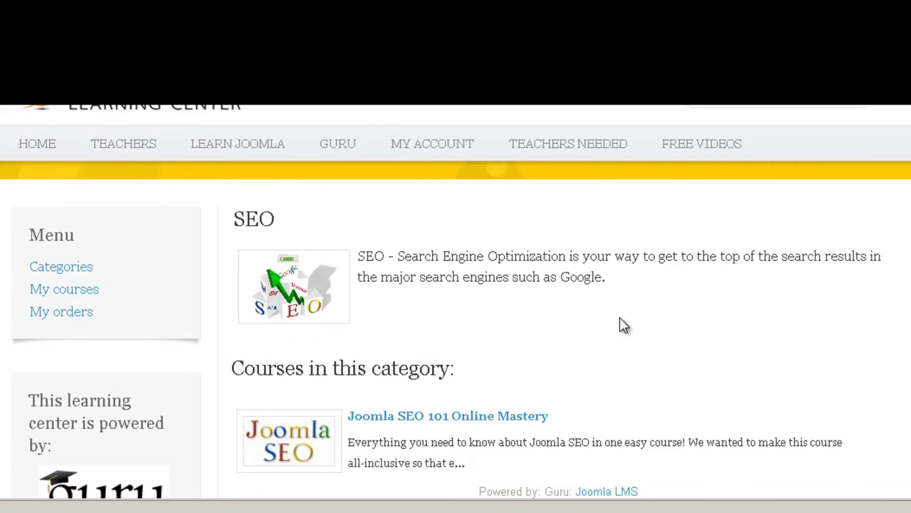
scroll(418, 391, down, 2)
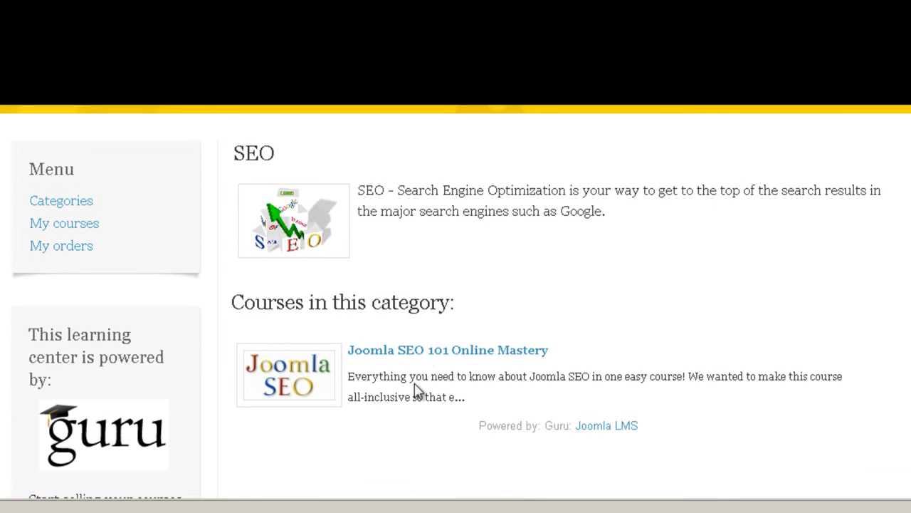
Step: Open the Joomla SEO 101 Online Mastery course page and look it over
click(425, 357)
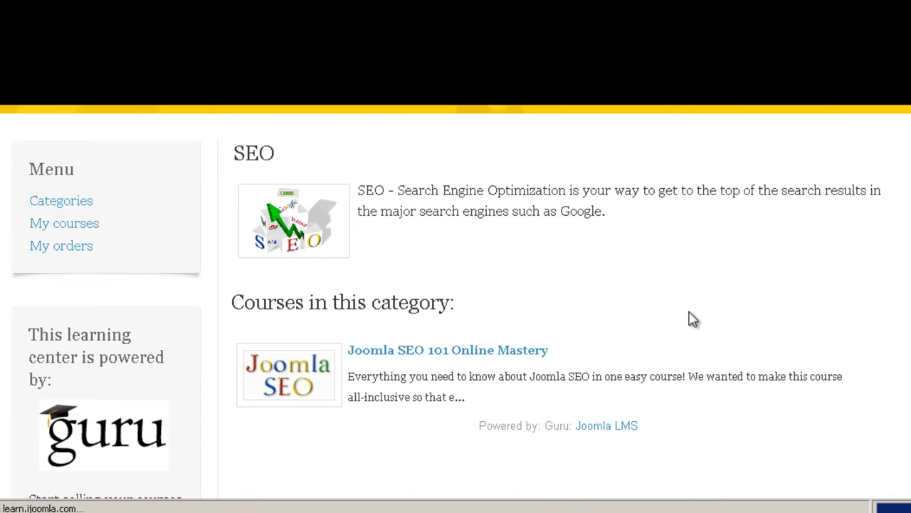
scroll(765, 311, down, 5)
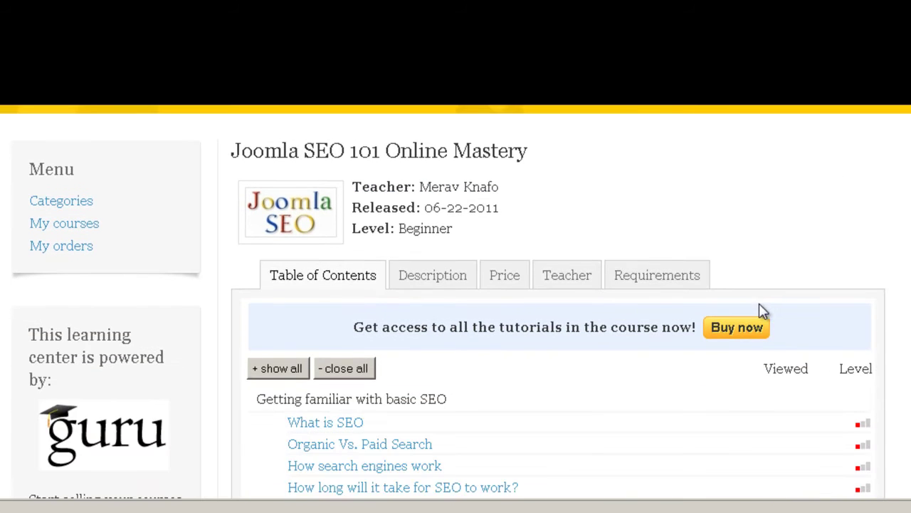
scroll(763, 312, down, 10)
scroll(763, 311, up, 5)
scroll(755, 309, up, 3)
scroll(470, 336, down, 6)
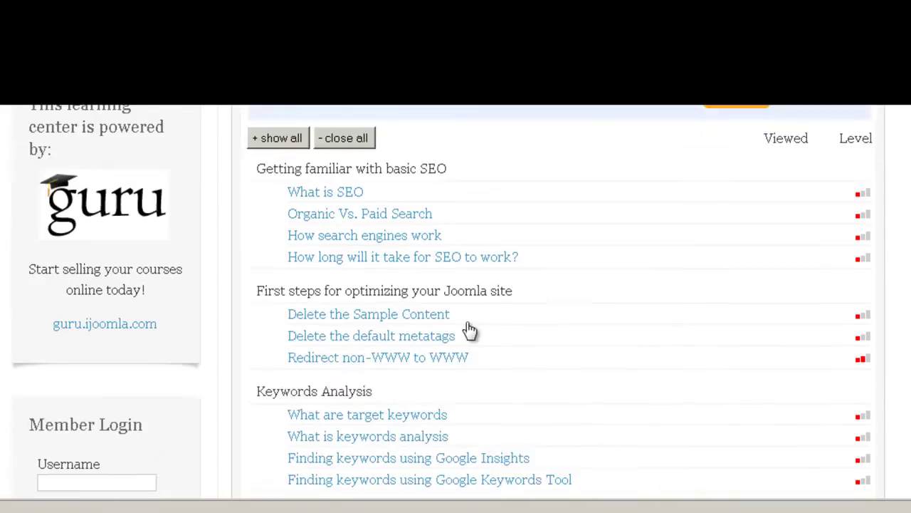
scroll(470, 336, down, 8)
scroll(472, 349, up, 14)
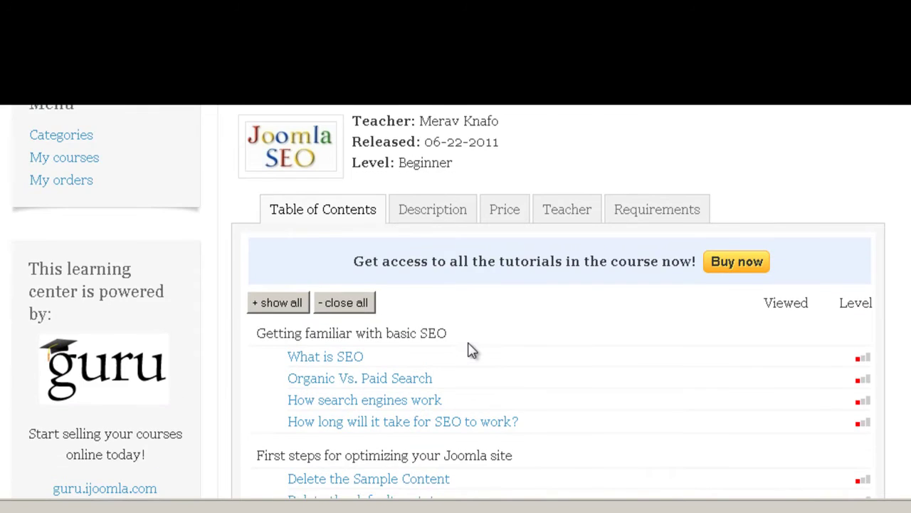
scroll(470, 349, up, 2)
Step: View the course's description, access prices and teacher profile
click(439, 320)
scroll(539, 349, down, 5)
scroll(539, 349, up, 6)
click(515, 342)
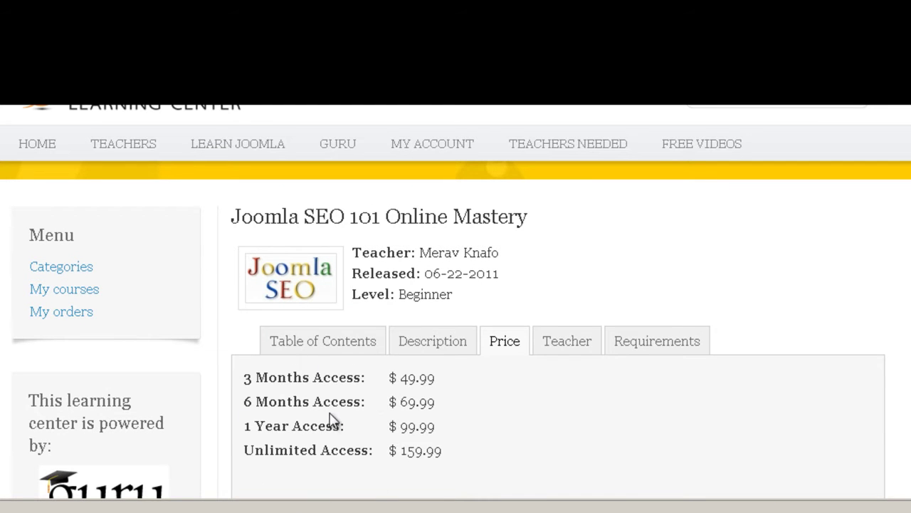
click(575, 352)
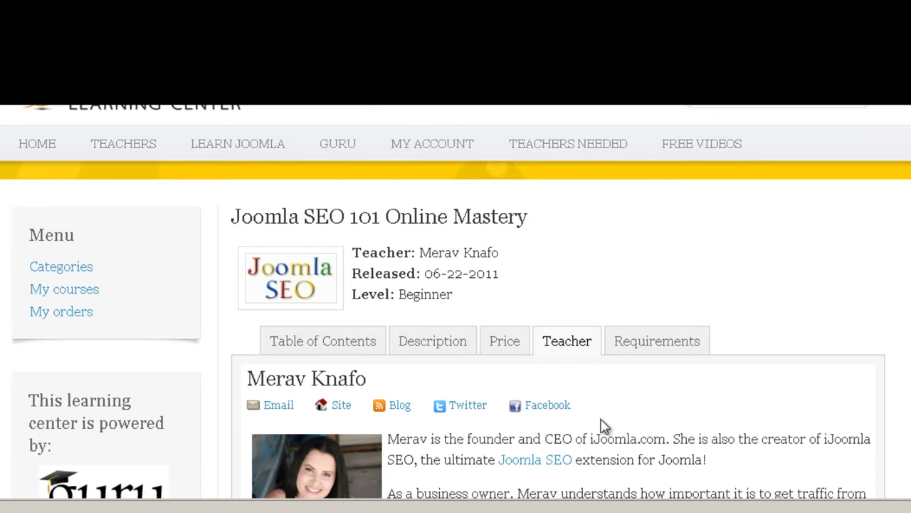
scroll(602, 420, down, 2)
scroll(614, 382, down, 3)
scroll(635, 358, up, 3)
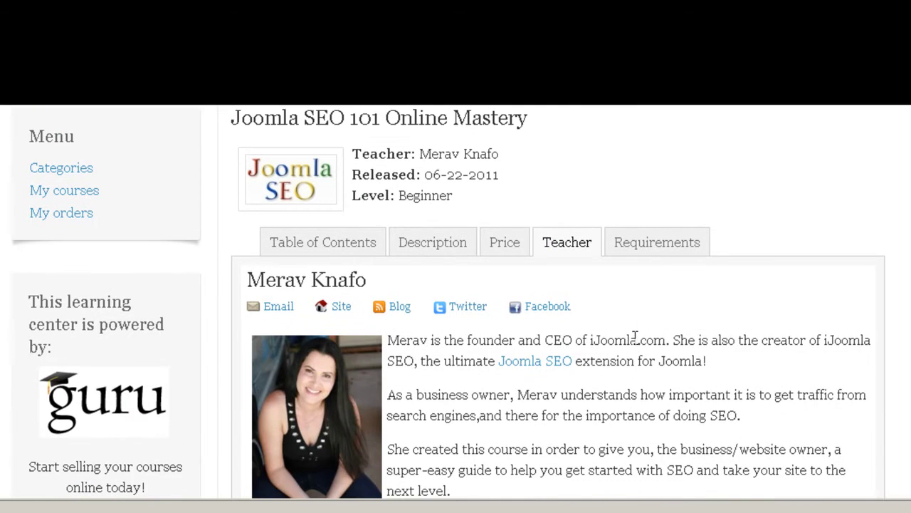
Step: Check the course requirements, then return to the table of contents
click(661, 251)
scroll(705, 306, down, 2)
scroll(707, 317, up, 4)
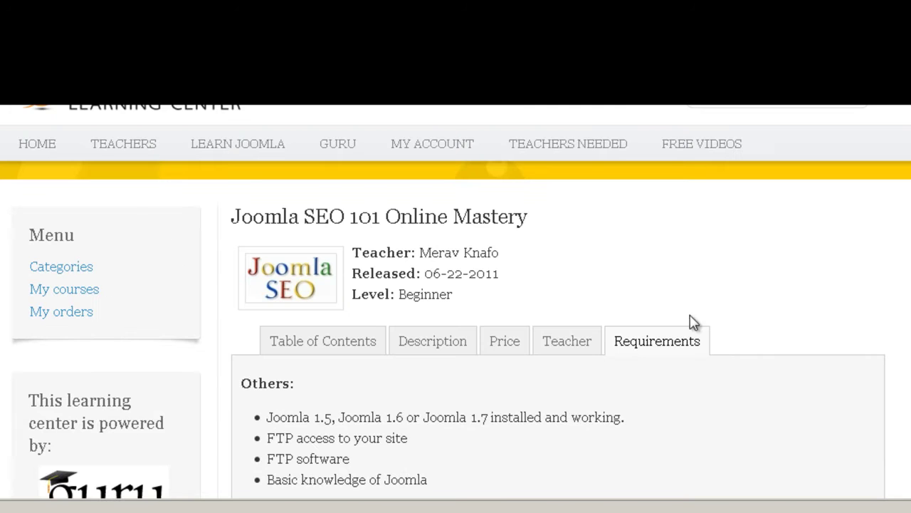
click(343, 348)
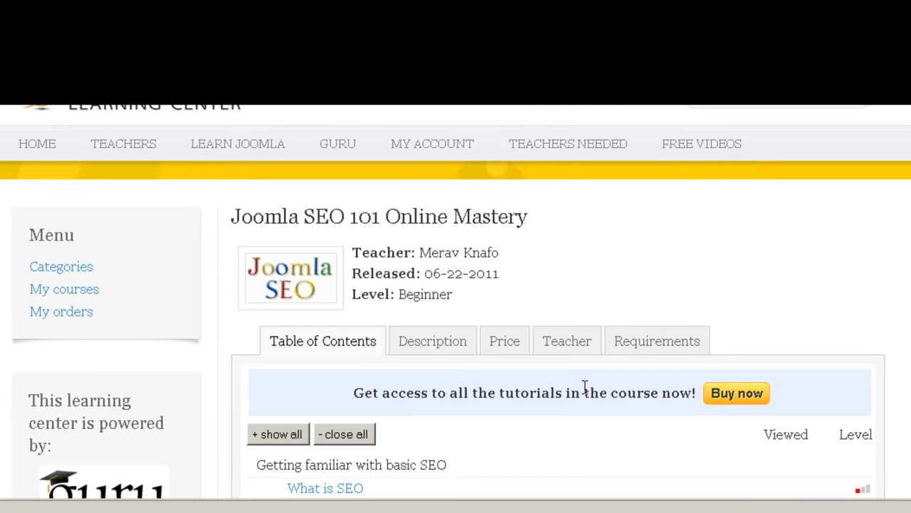
scroll(586, 392, down, 1)
scroll(601, 407, down, 2)
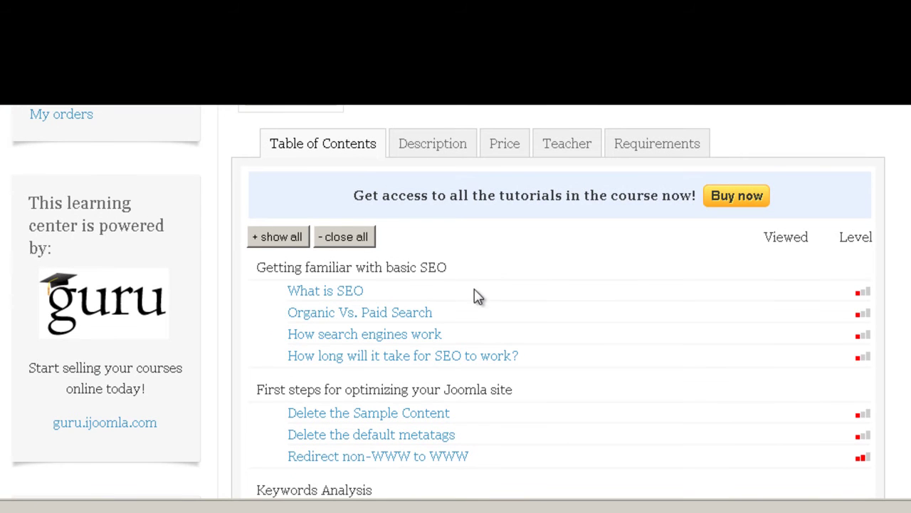
click(398, 313)
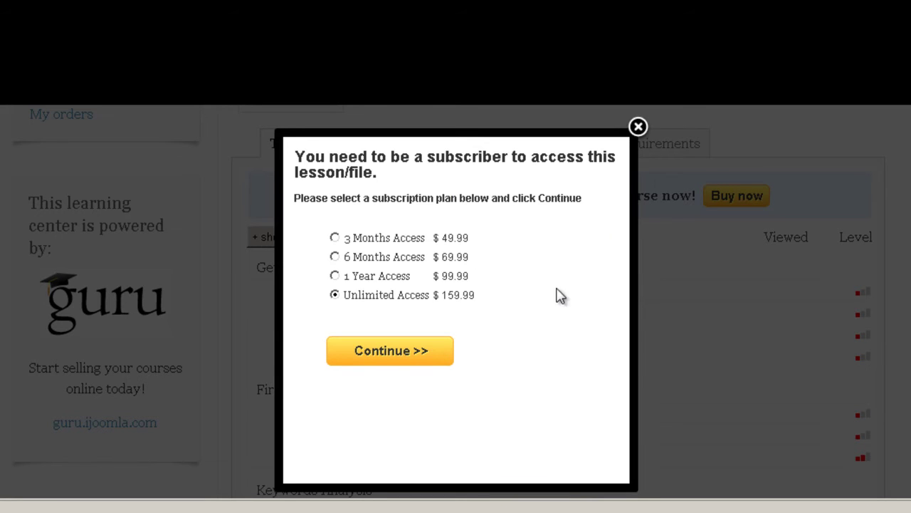
click(638, 128)
Step: Watch the free 'What are meta tags?' lesson under Writing the meta tags, then close it
scroll(586, 270, down, 3)
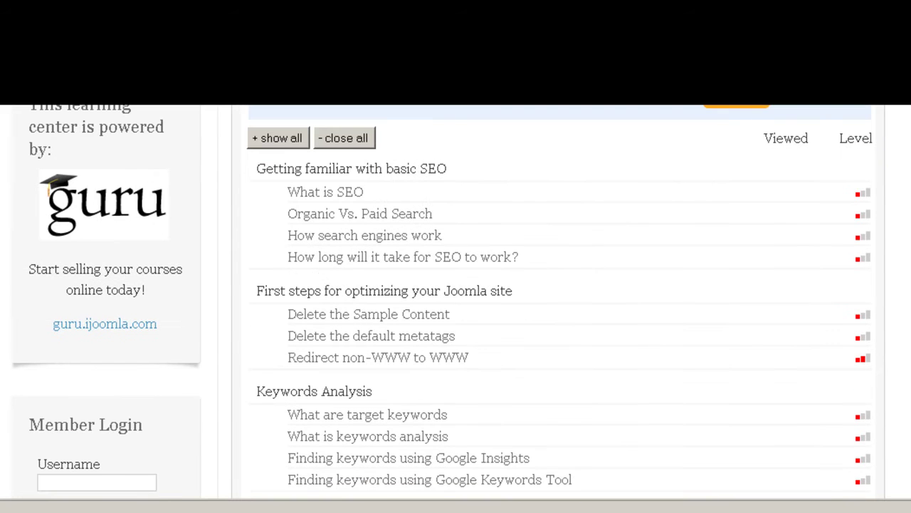
scroll(677, 200, down, 5)
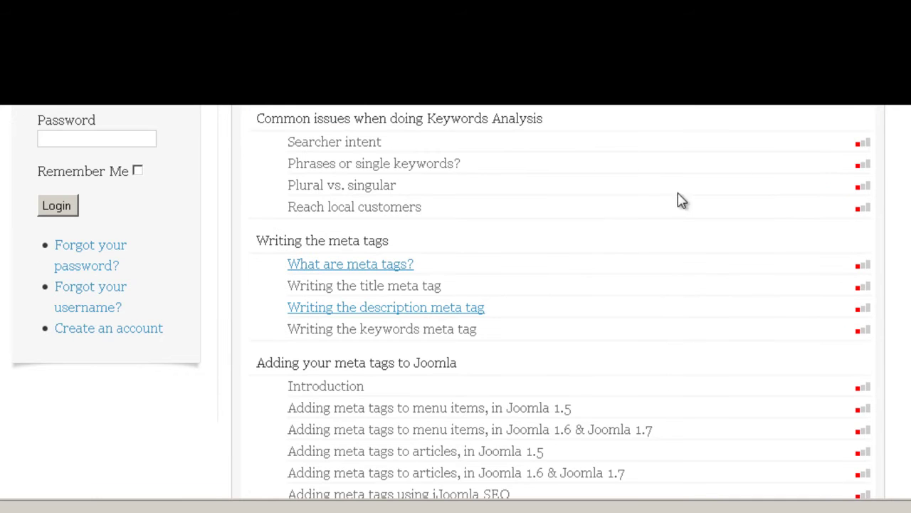
click(358, 269)
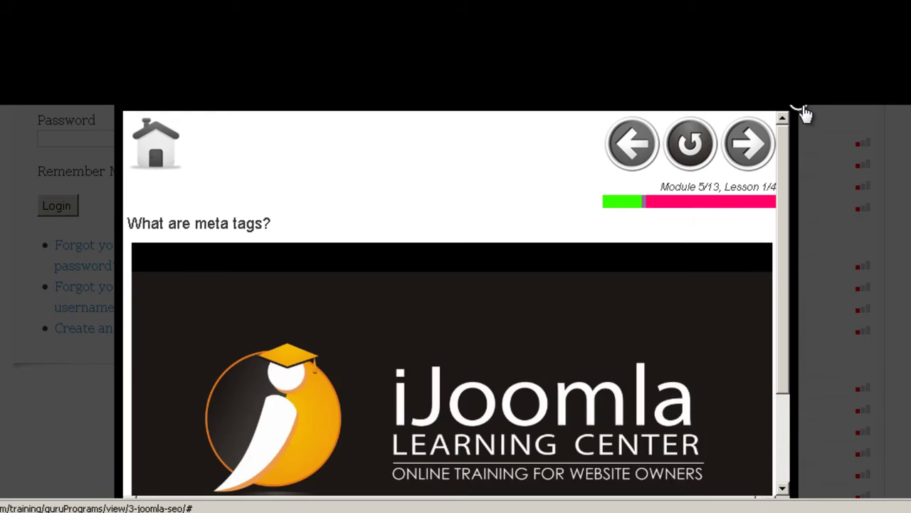
click(799, 107)
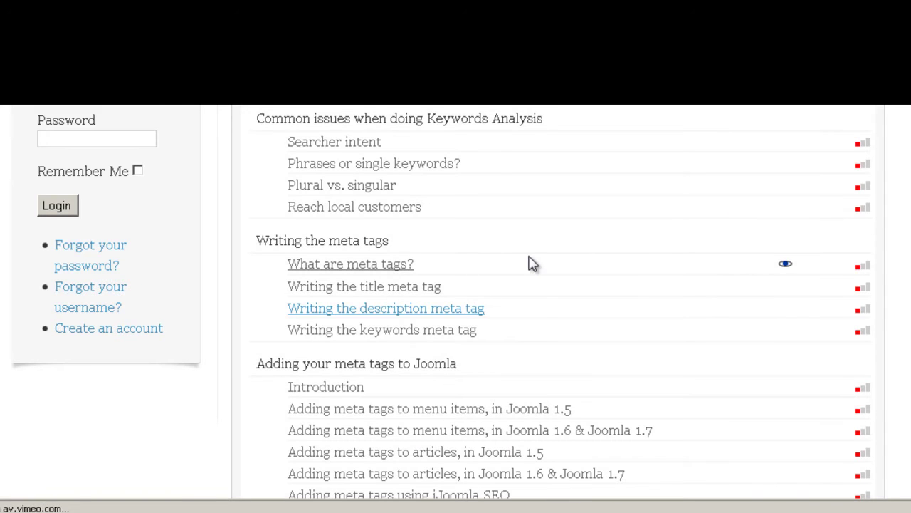
Step: Scroll the lesson list to see the viewed mark and each lesson's difficulty level
scroll(534, 323, down, 3)
scroll(537, 329, up, 4)
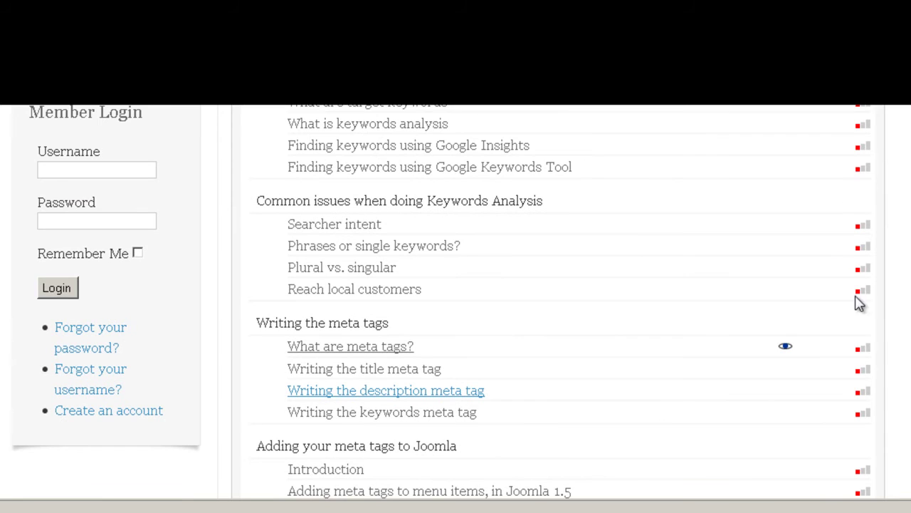
scroll(861, 340, down, 5)
scroll(864, 297, down, 1)
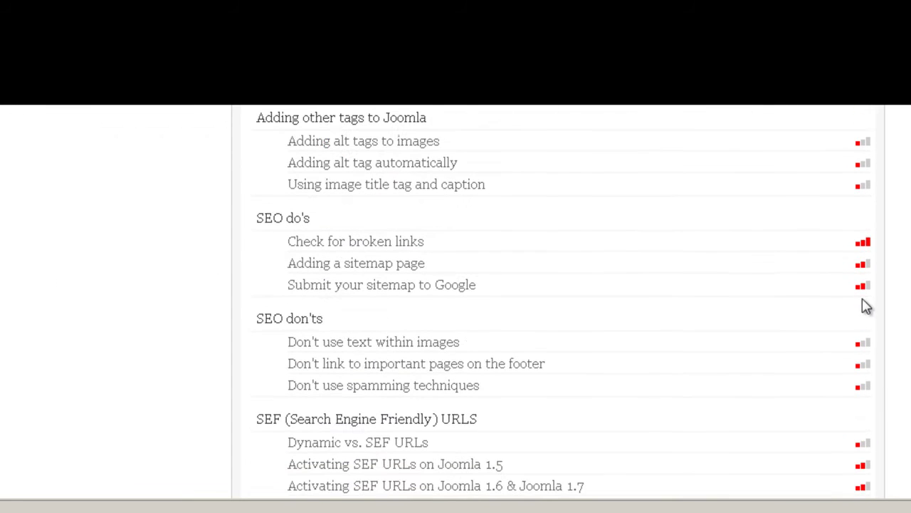
scroll(870, 271, up, 3)
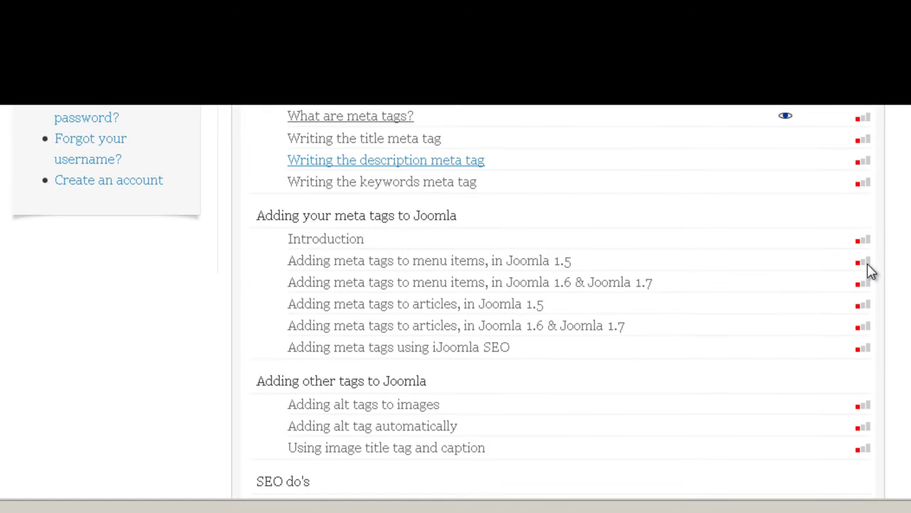
scroll(860, 417, down, 1)
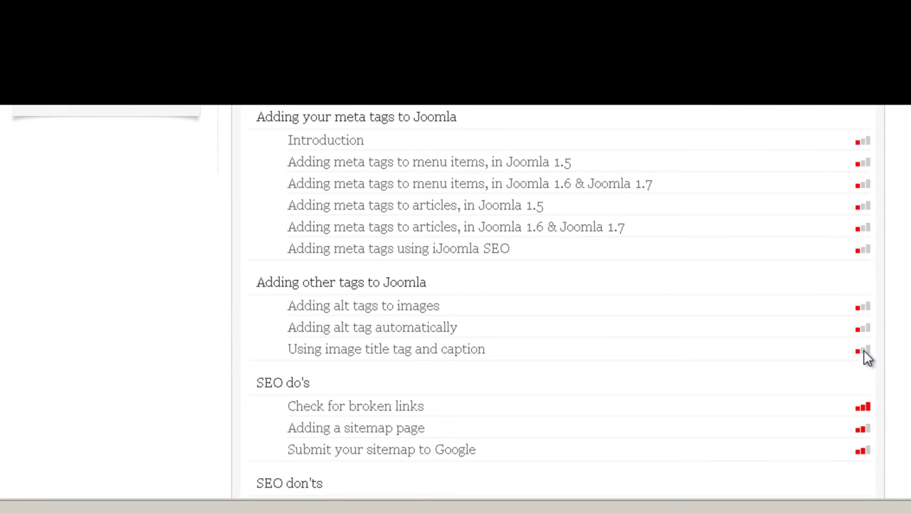
scroll(862, 349, up, 3)
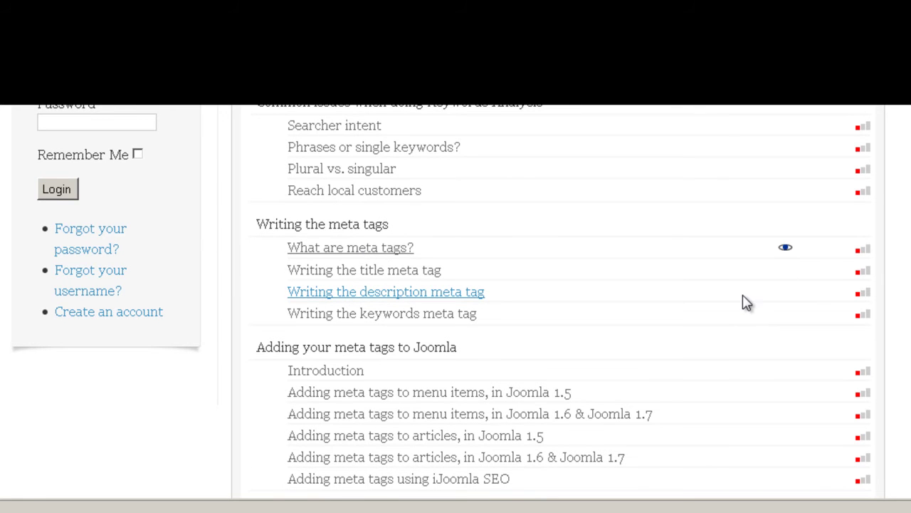
scroll(747, 304, up, 4)
scroll(726, 289, up, 3)
scroll(725, 288, up, 2)
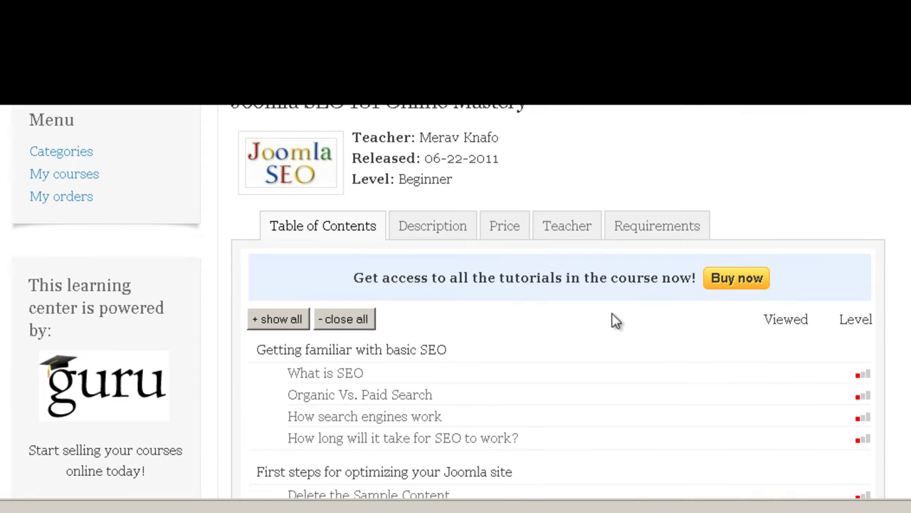
Step: Buy the Joomla SEO 101 course and review My Cart with the $159.99 Unlimited Access plan
scroll(611, 337, up, 1)
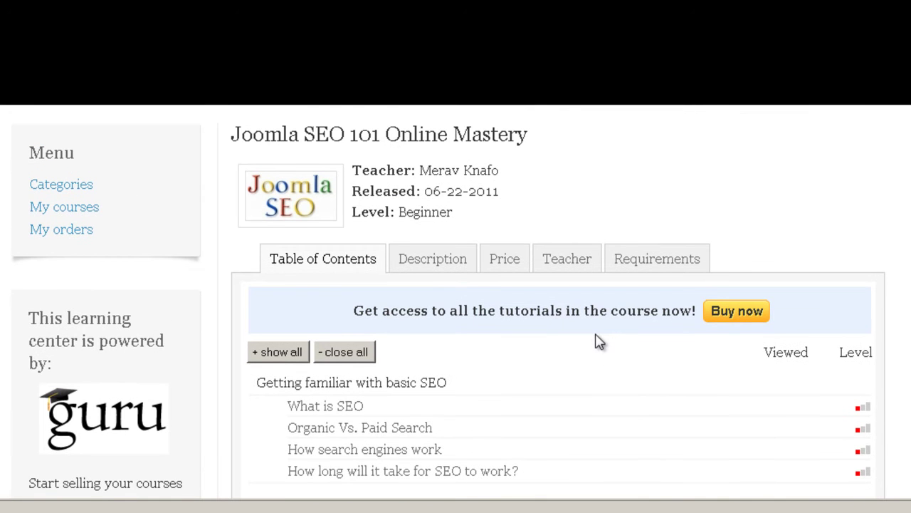
click(744, 325)
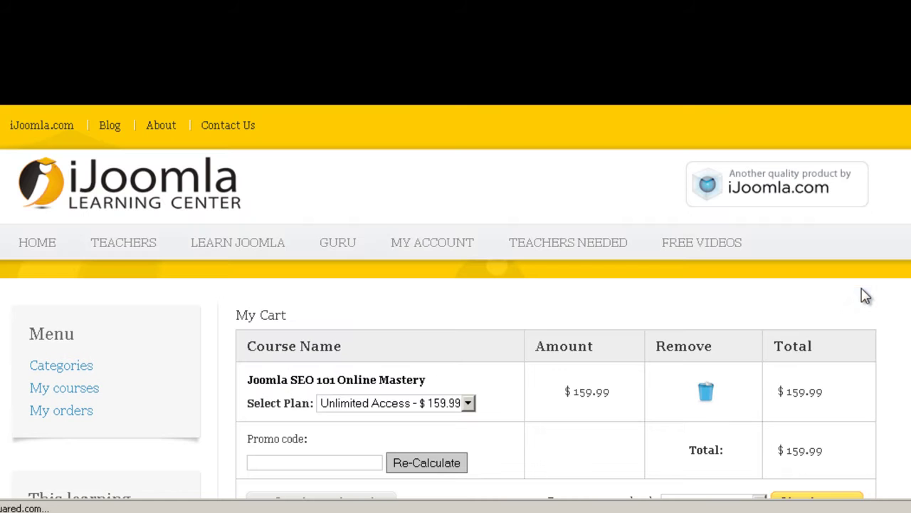
scroll(773, 318, down, 4)
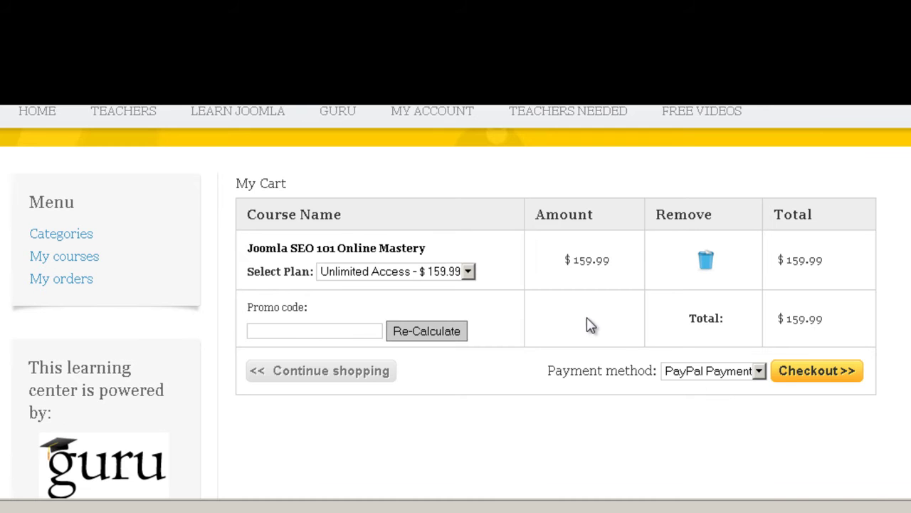
scroll(590, 326, up, 3)
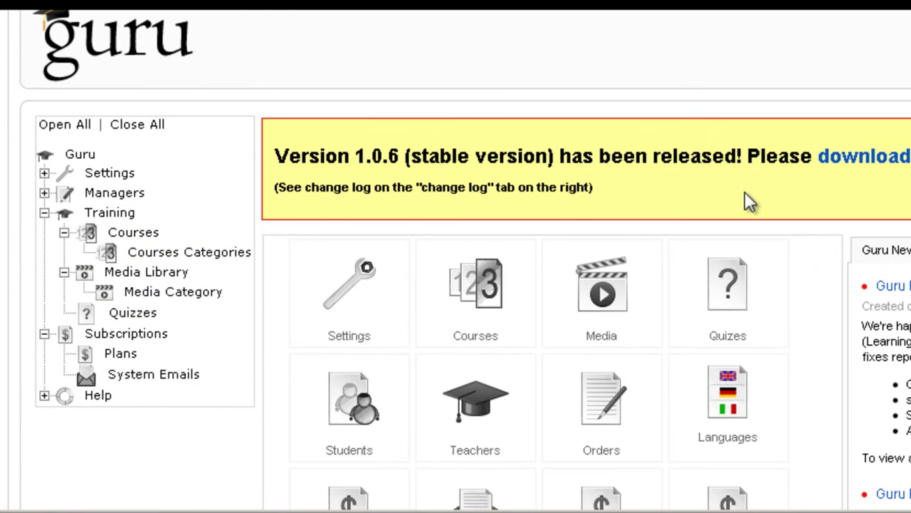
Step: Scroll through the back-end Guru dashboard tiles and its news panel
scroll(745, 192, down, 3)
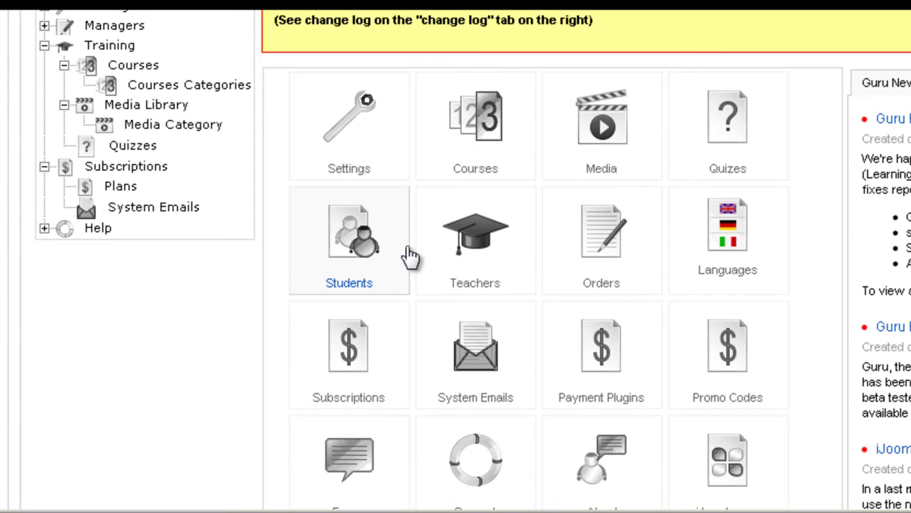
scroll(412, 299, up, 2)
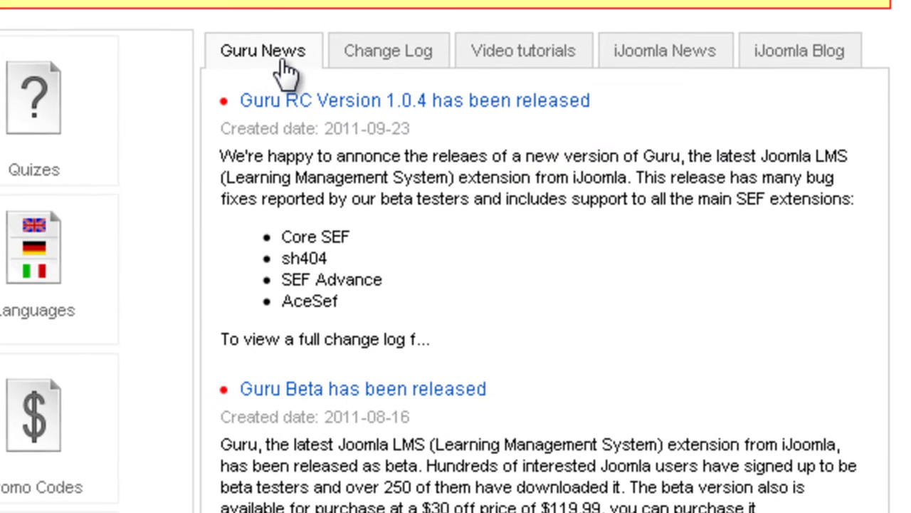
Step: Browse the Change Log, Video tutorials, iJoomla News and iJoomla Blog feeds
click(396, 71)
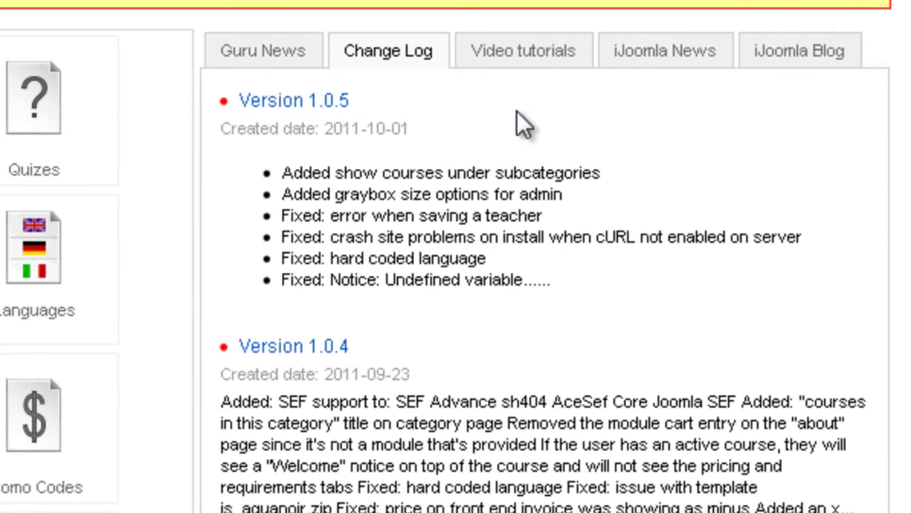
click(540, 67)
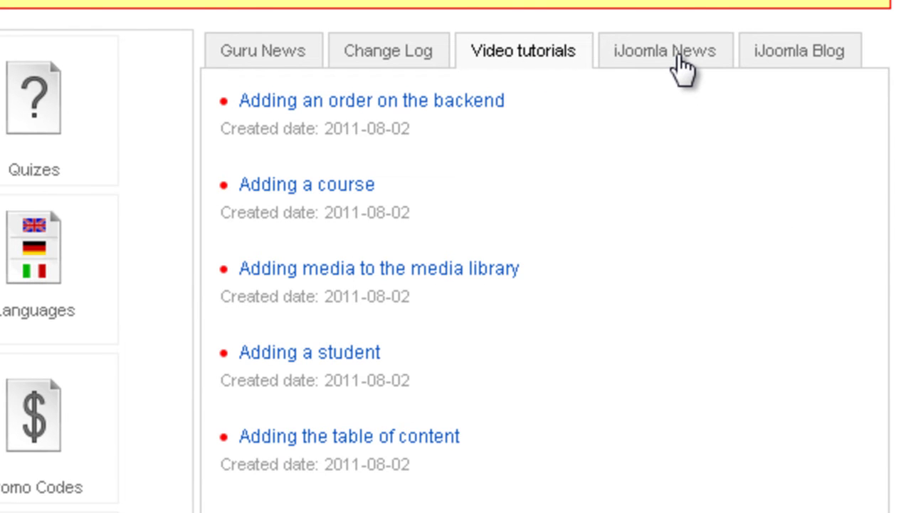
click(682, 68)
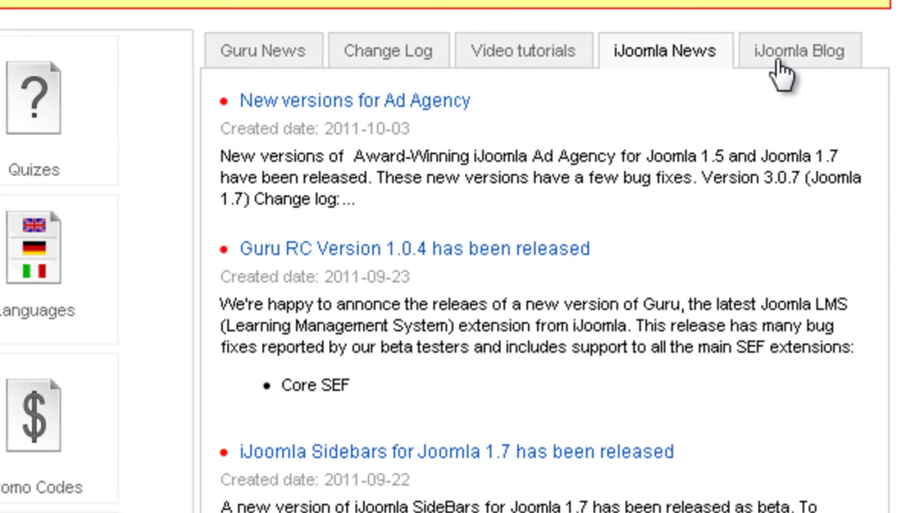
click(781, 70)
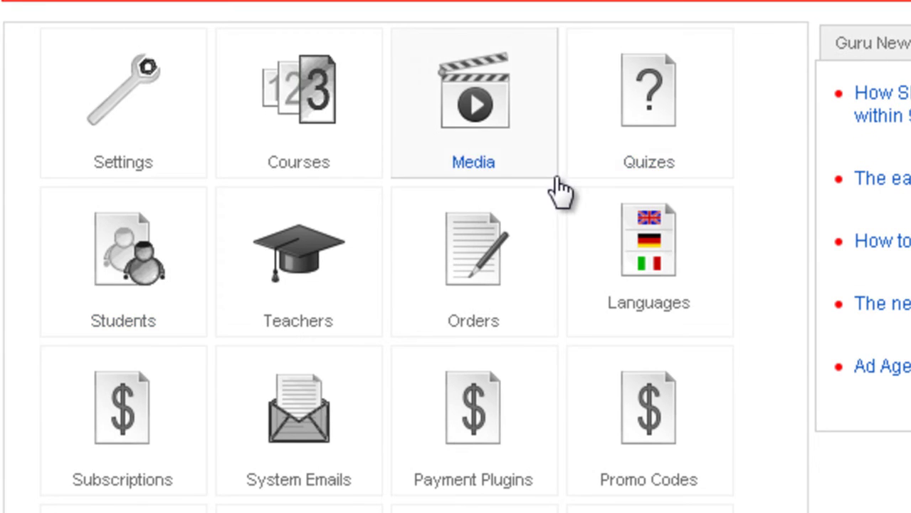
Step: Expand the Managers and Settings tree sections, collapse Managers, then open the Courses manager
scroll(545, 193, down, 3)
scroll(549, 188, up, 3)
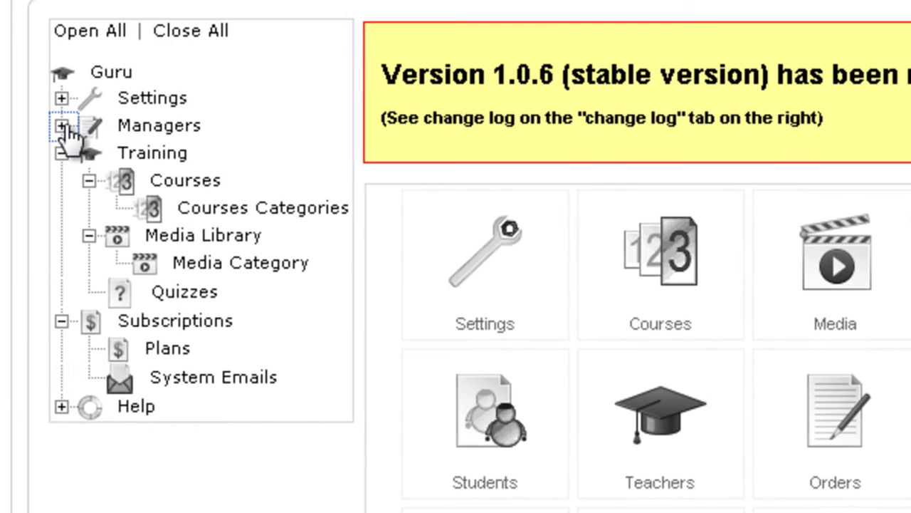
click(63, 127)
click(62, 99)
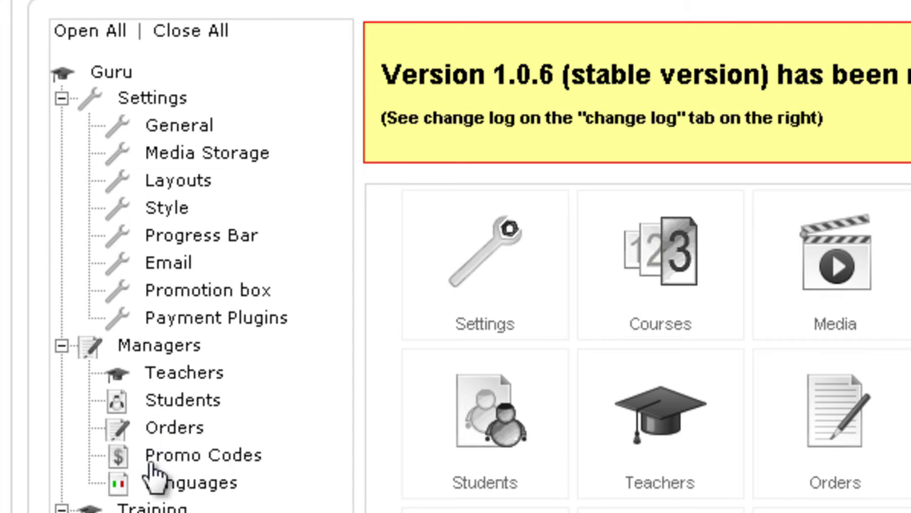
scroll(75, 312, down, 3)
click(66, 185)
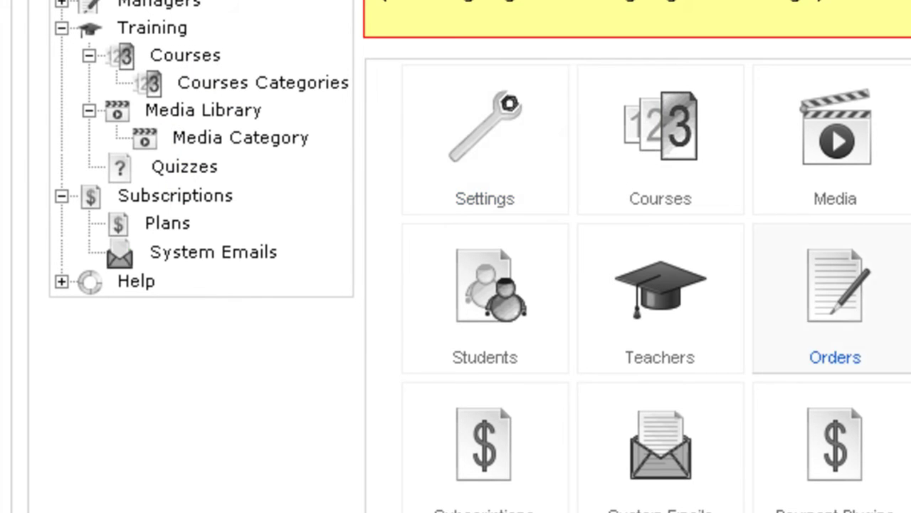
click(672, 207)
Step: Open Joomla SEO 101 Online Mastery (13) and scroll through its modules and lessons
scroll(591, 447, down, 3)
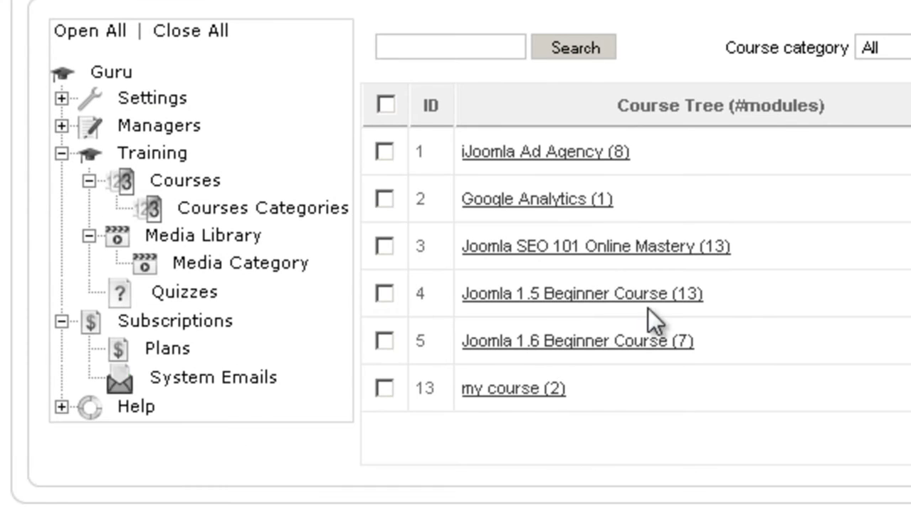
click(558, 248)
scroll(527, 239, down, 8)
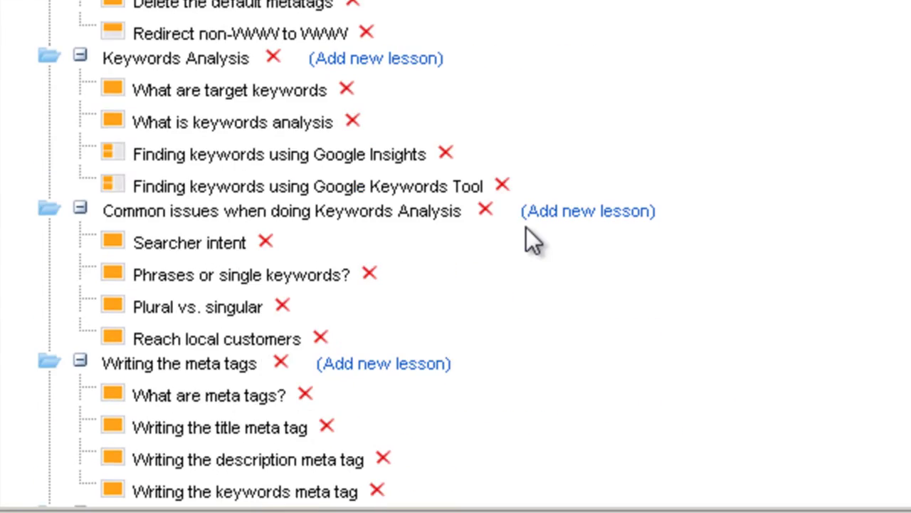
scroll(523, 285, down, 10)
scroll(515, 378, up, 13)
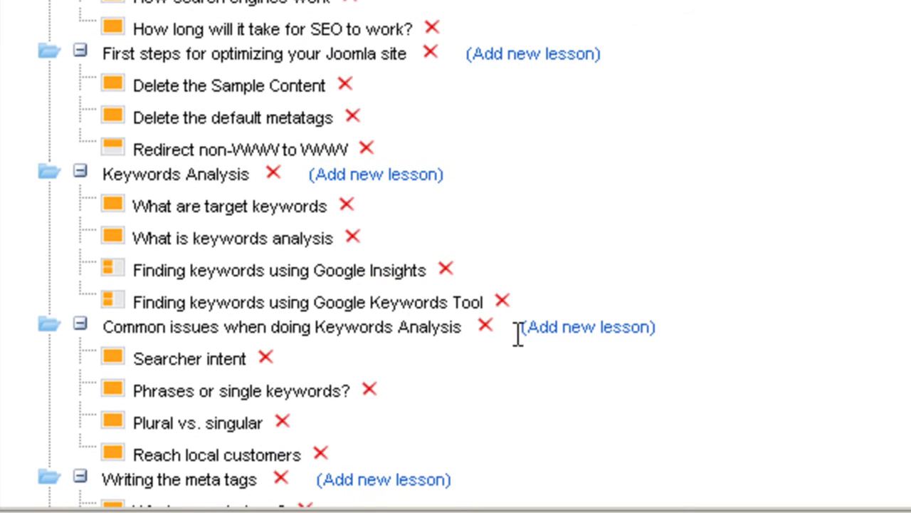
scroll(295, 148, up, 3)
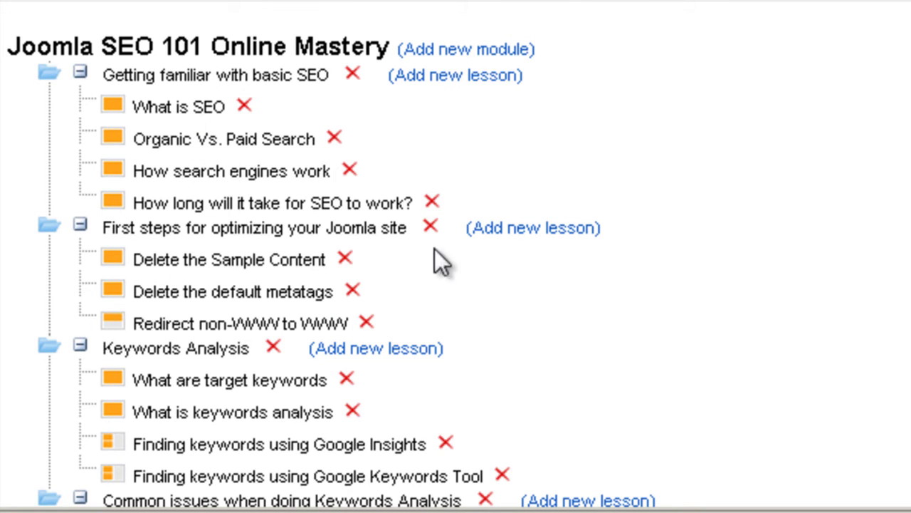
Step: Cancel a new module, start a new lesson, and pick the quiz layout after trying others
click(466, 51)
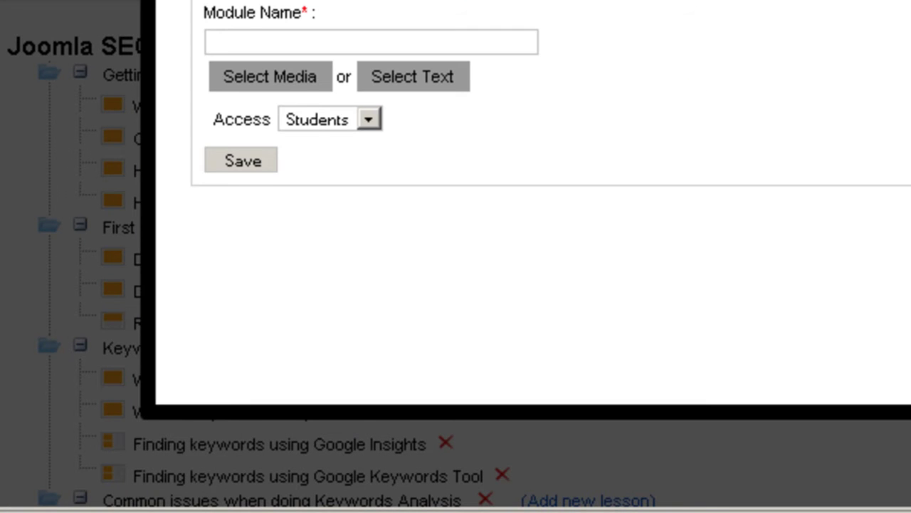
key(Escape)
click(498, 77)
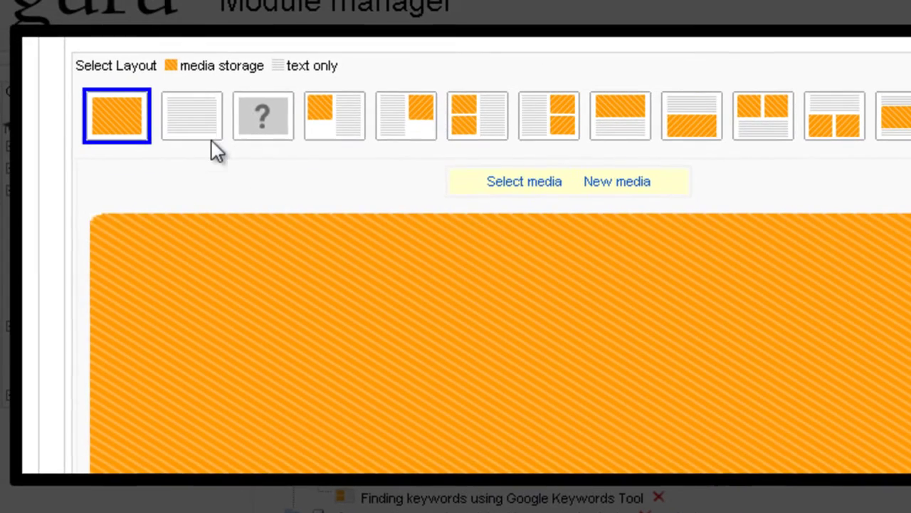
click(205, 133)
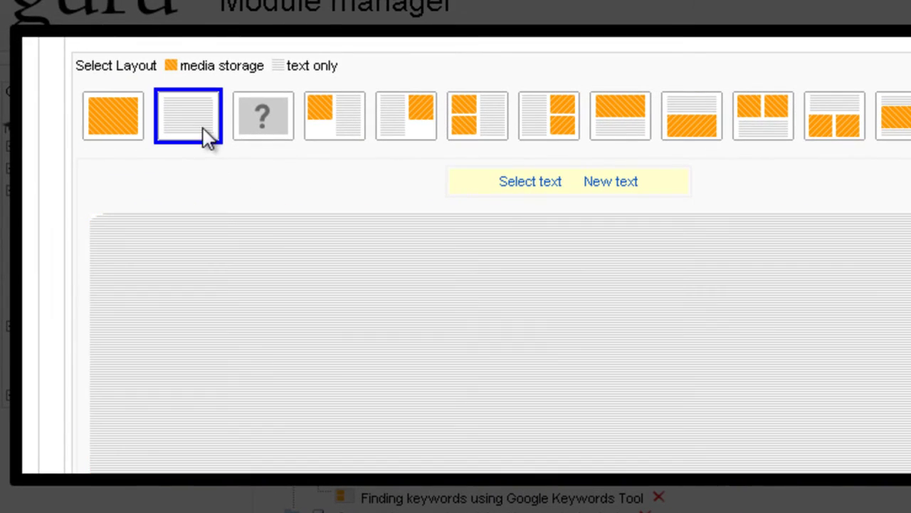
click(346, 134)
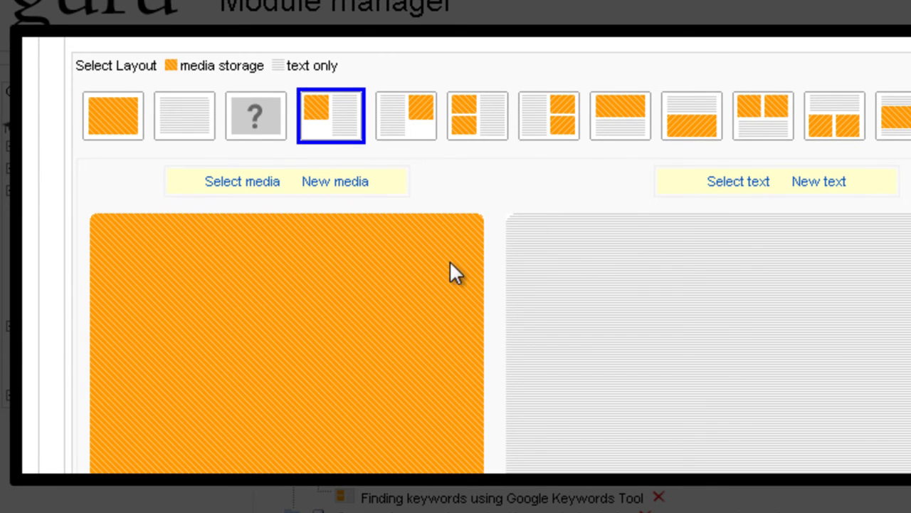
click(257, 139)
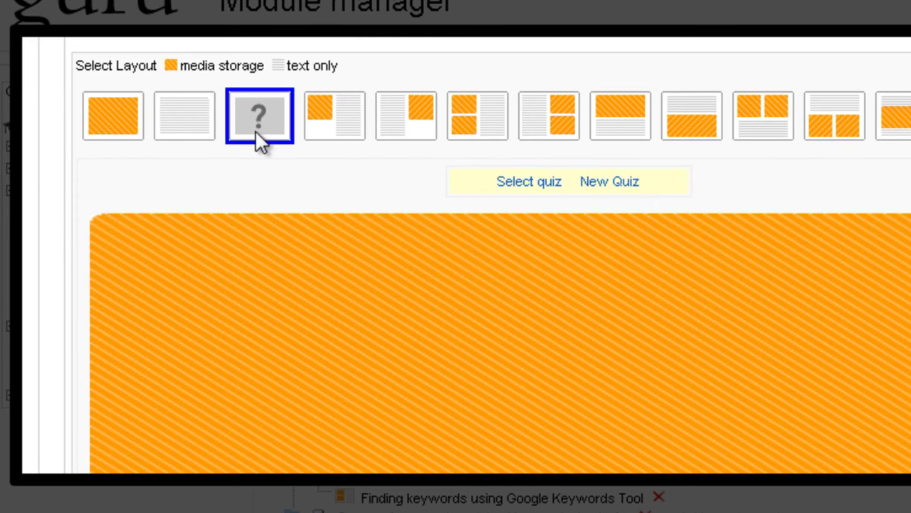
Step: Keep the lesson's access at Students and its level at Easy
scroll(355, 233, up, 3)
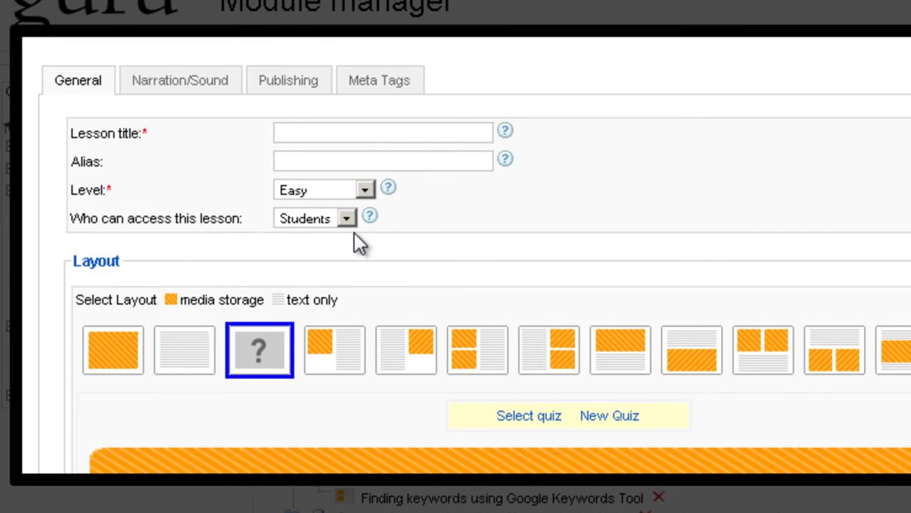
click(316, 219)
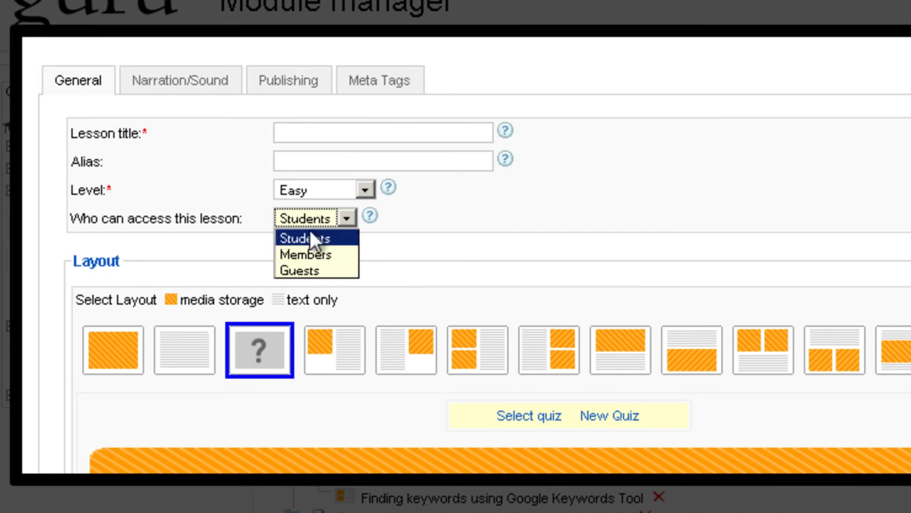
click(320, 193)
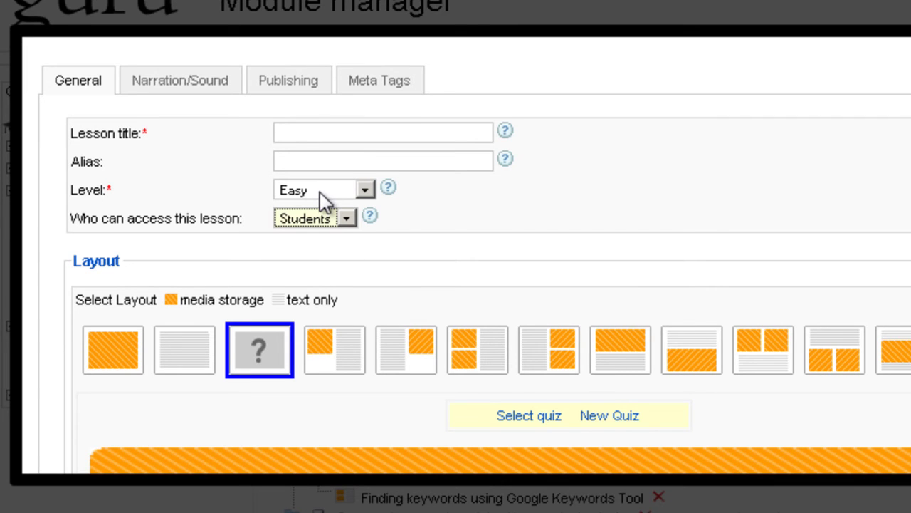
click(319, 193)
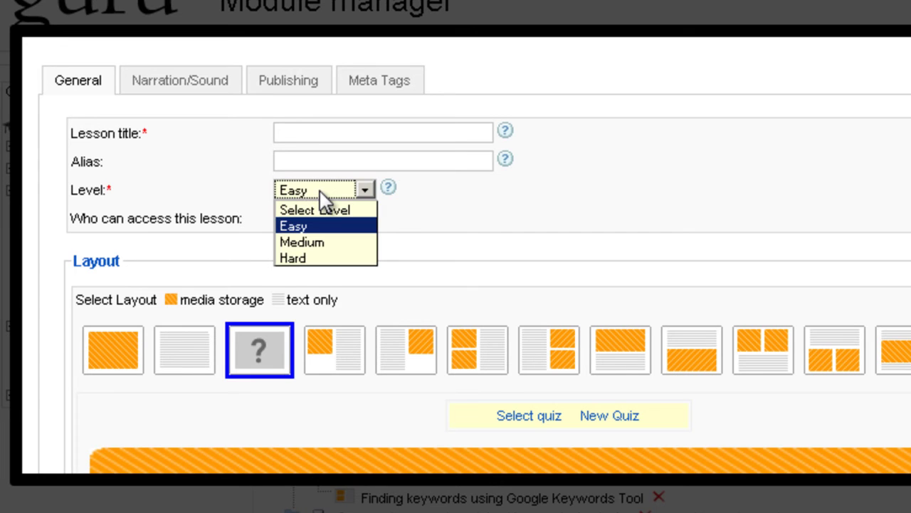
click(216, 129)
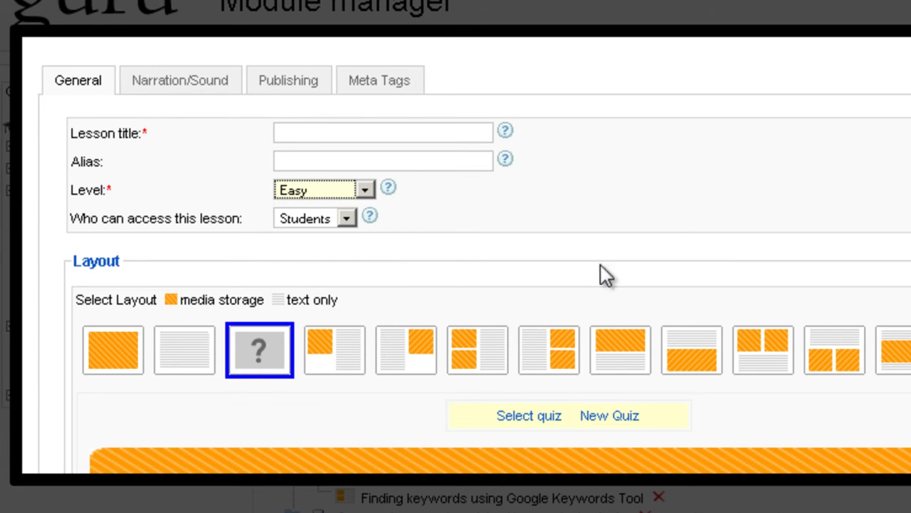
Step: Attach the 'Monitor whether your pages have been crawled & indexed' video and close the New media popup
scroll(617, 269, down, 3)
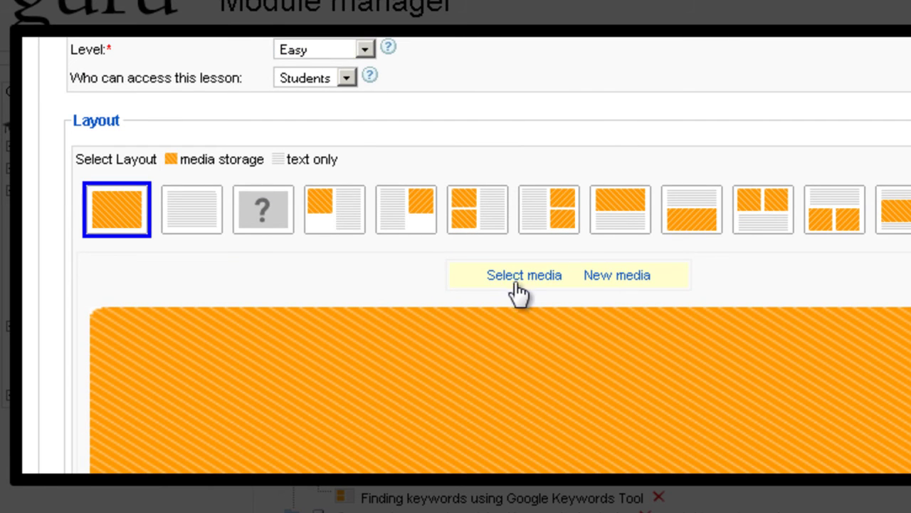
click(519, 280)
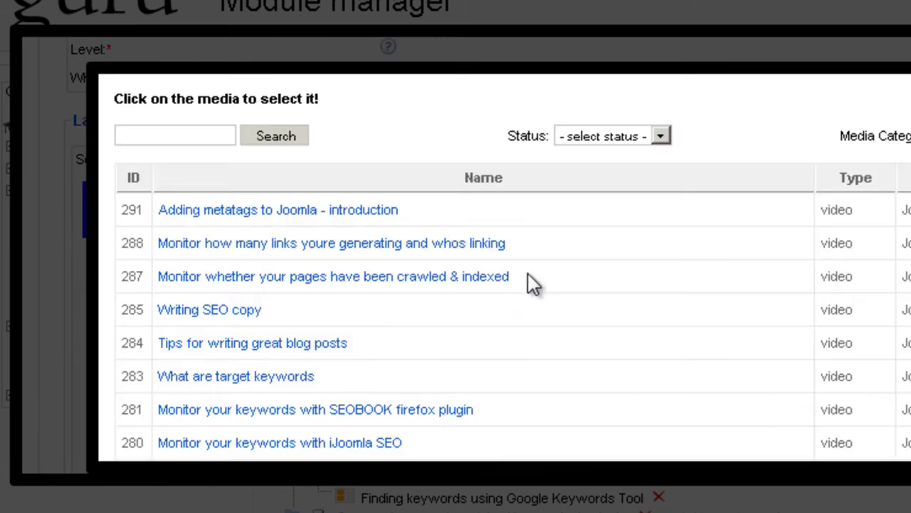
click(440, 284)
scroll(793, 240, down, 4)
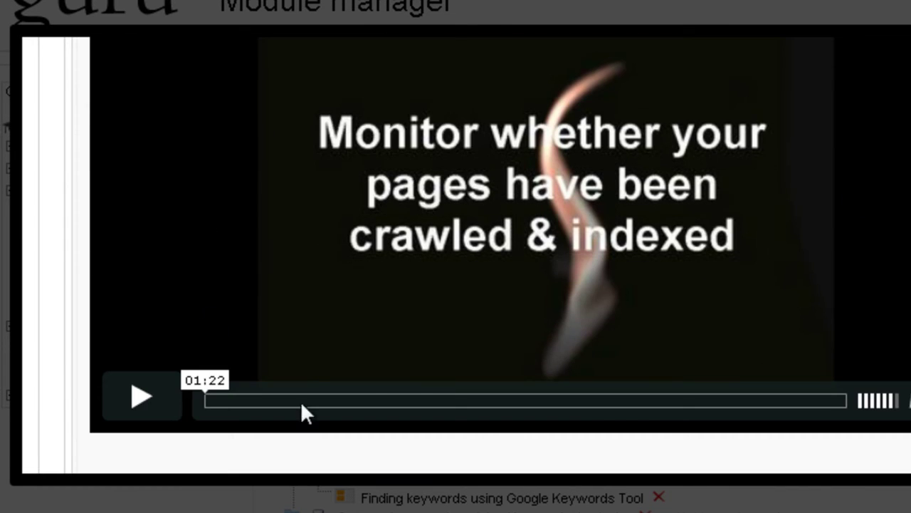
scroll(373, 264, up, 5)
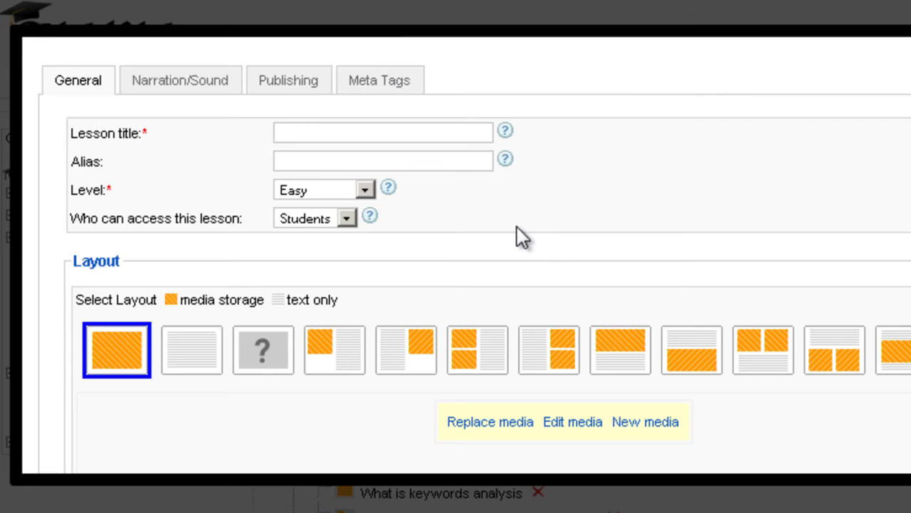
scroll(639, 284, down, 6)
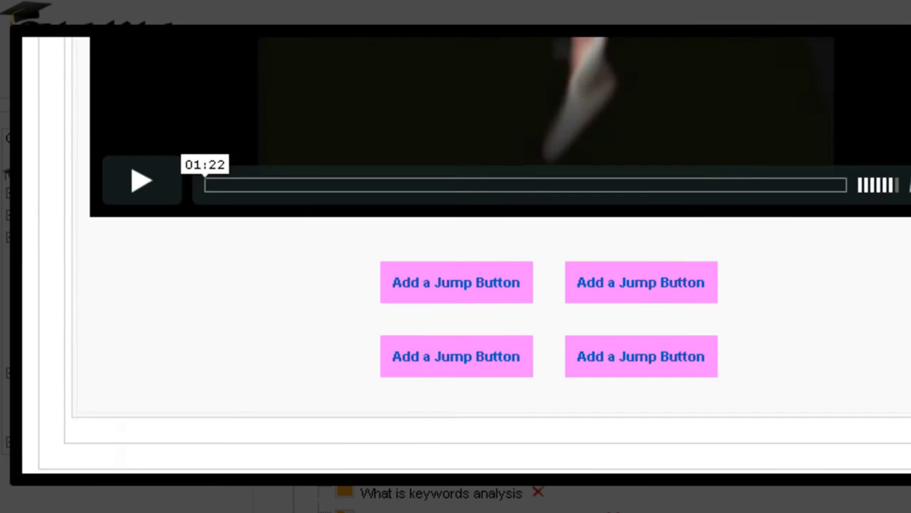
scroll(712, 255, up, 5)
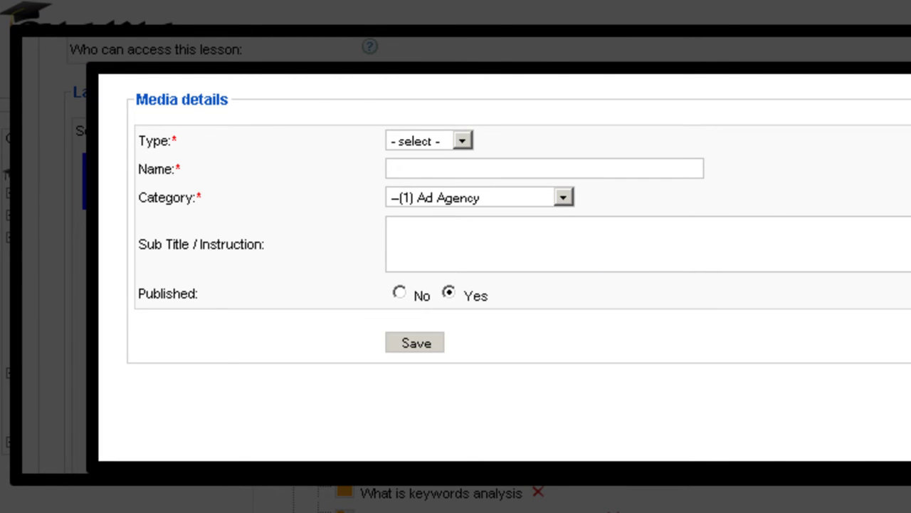
key(Escape)
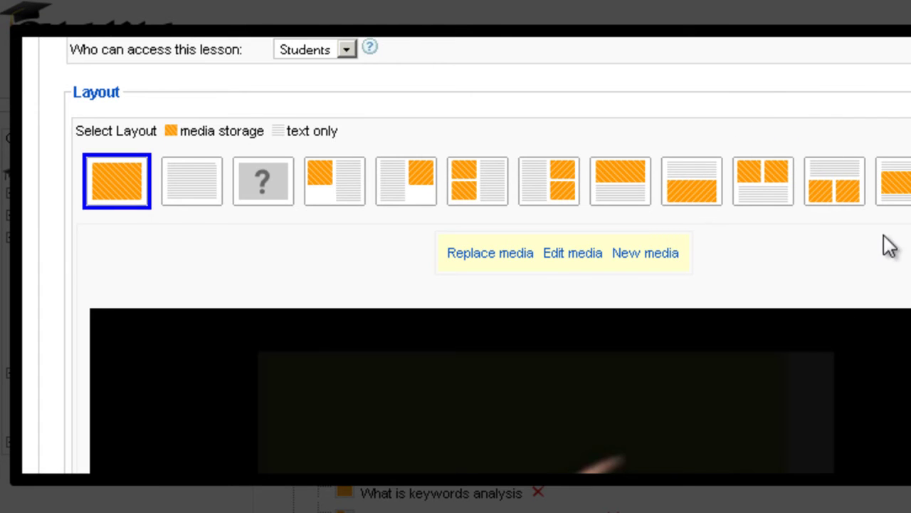
scroll(875, 177, up, 3)
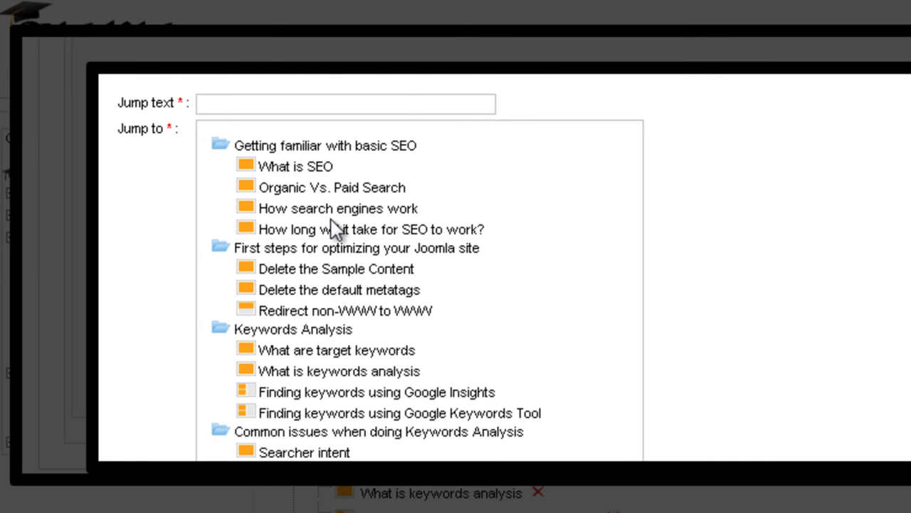
Step: Scroll through the lesson popup before returning to the Joomla SEO 101 course tree
scroll(328, 284, down, 3)
scroll(563, 281, up, 3)
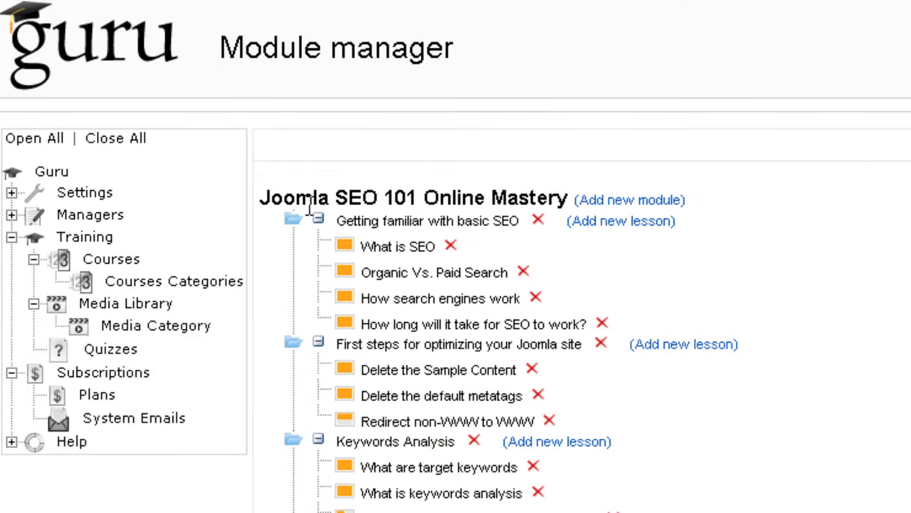
scroll(275, 222, down, 2)
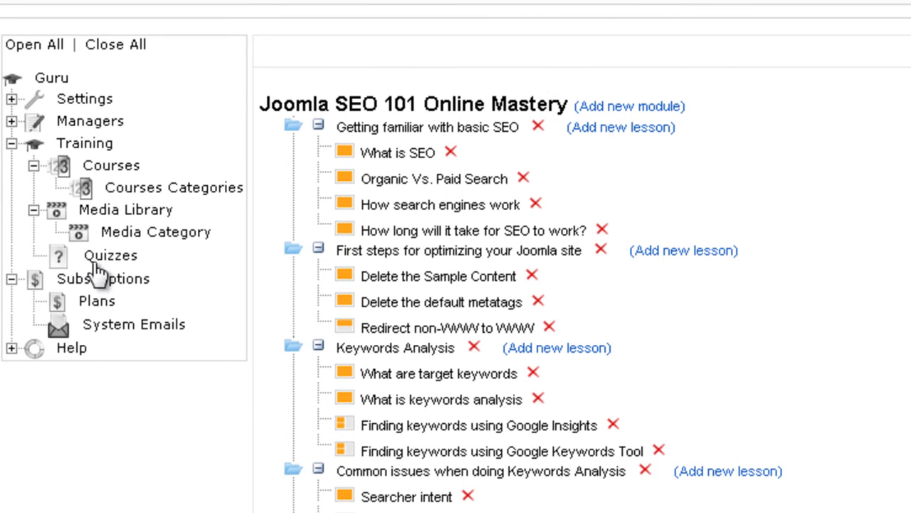
Step: Open the Media Library and check the Type filter choices without changing them
click(114, 211)
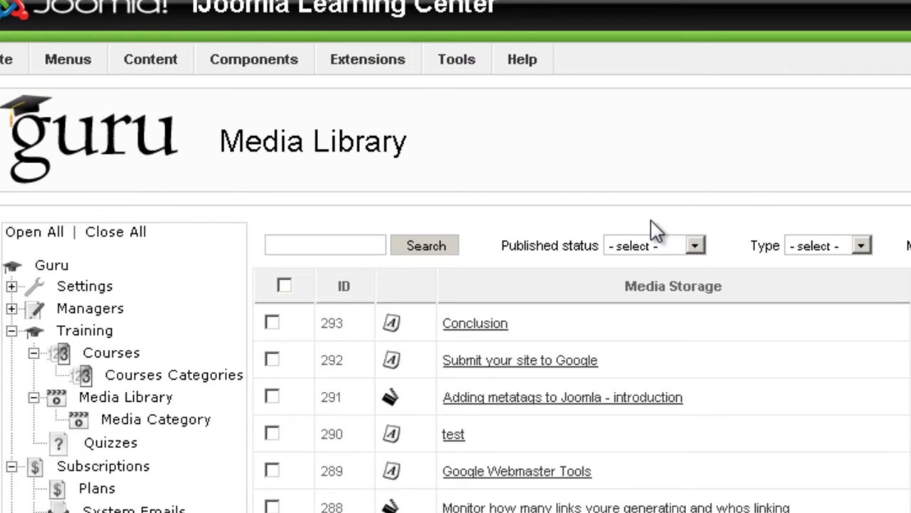
scroll(652, 228, down, 5)
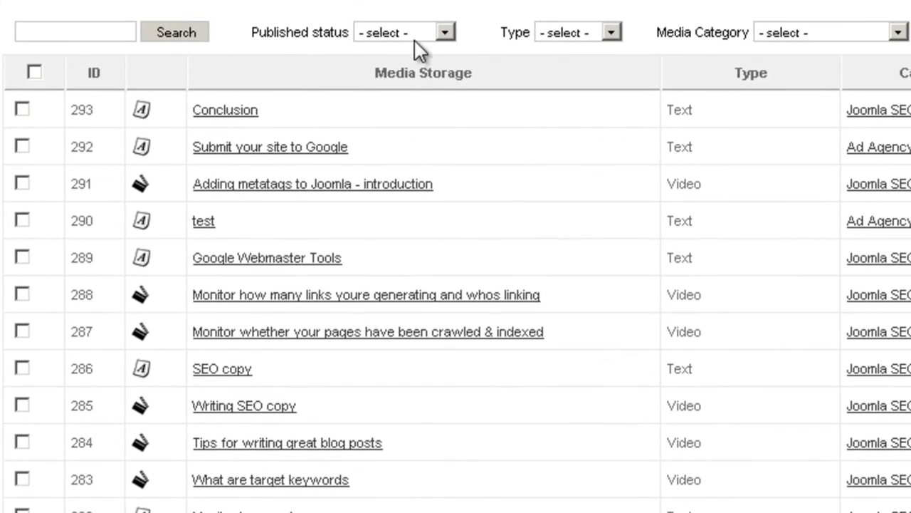
click(567, 37)
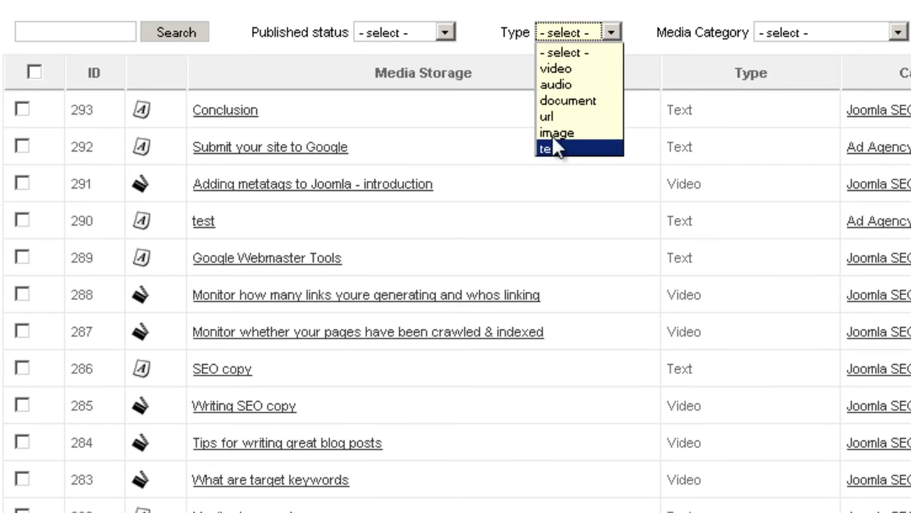
click(545, 177)
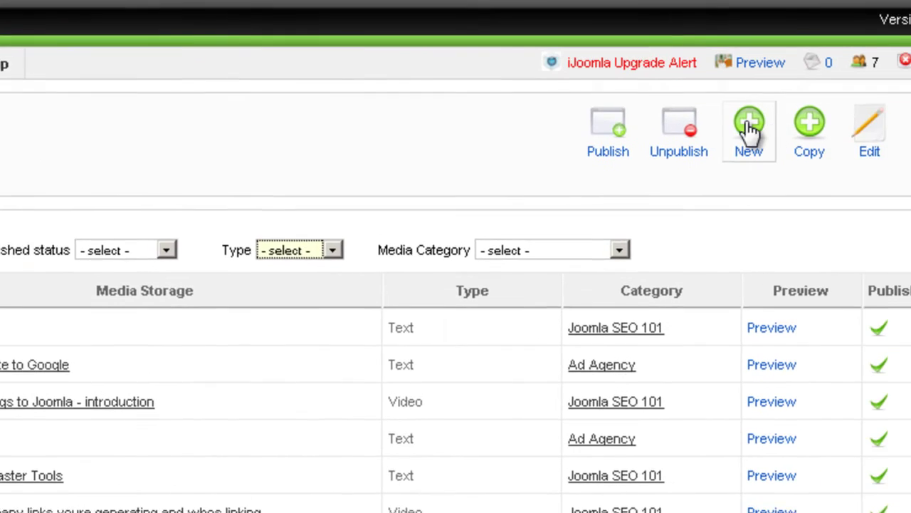
Step: Start a new media item with type video and review its video fields
click(749, 128)
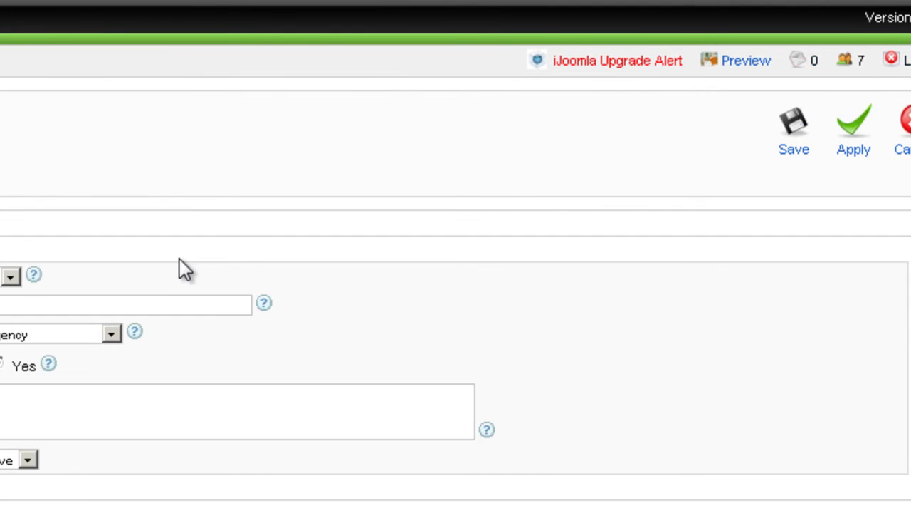
click(11, 277)
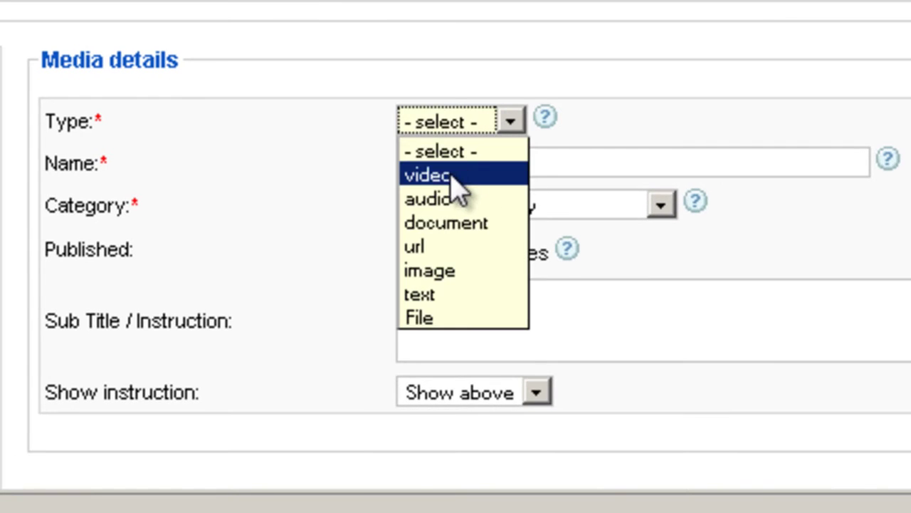
click(451, 178)
scroll(714, 135, down, 5)
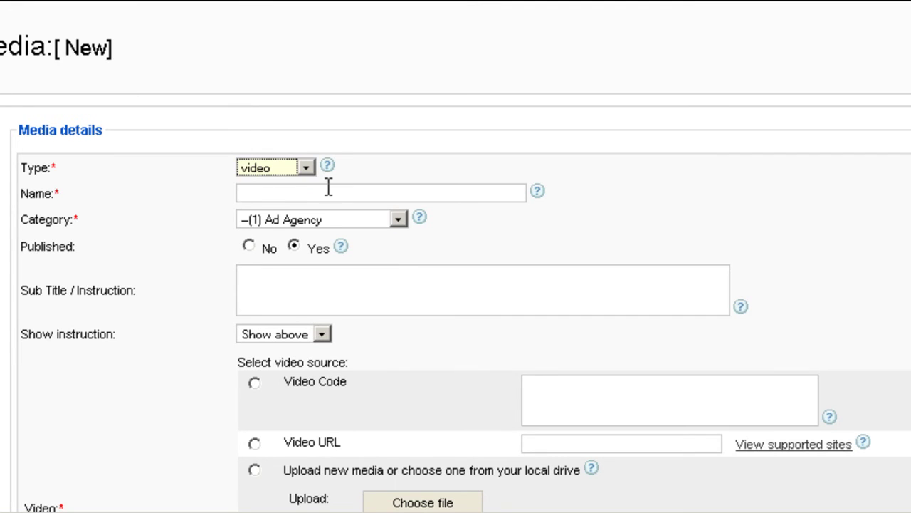
scroll(462, 302, down, 3)
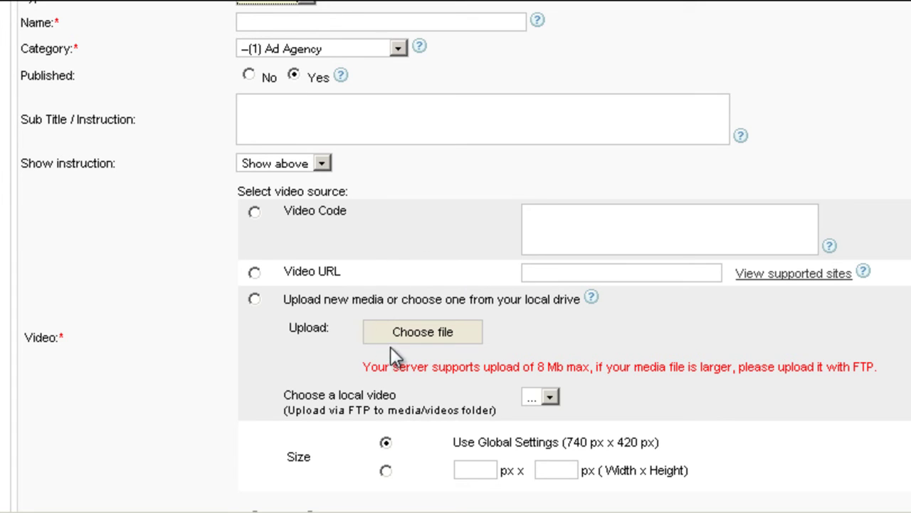
scroll(279, 366, down, 3)
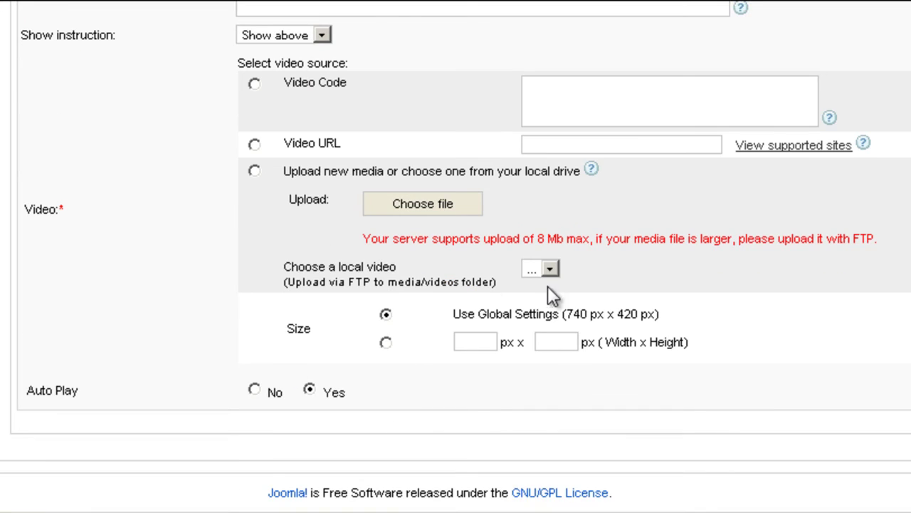
scroll(480, 306, up, 6)
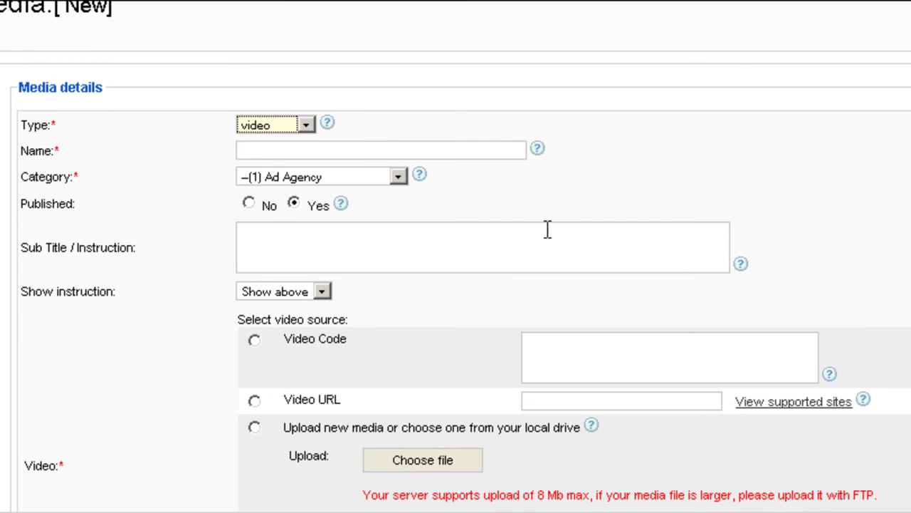
scroll(545, 231, up, 3)
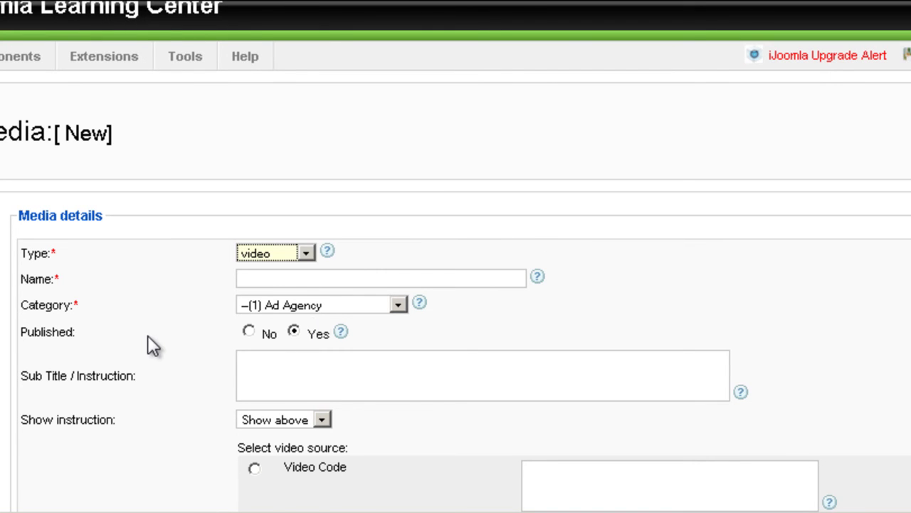
scroll(148, 335, down, 1)
Step: Switch the new media item's type to audio, then to document
click(284, 209)
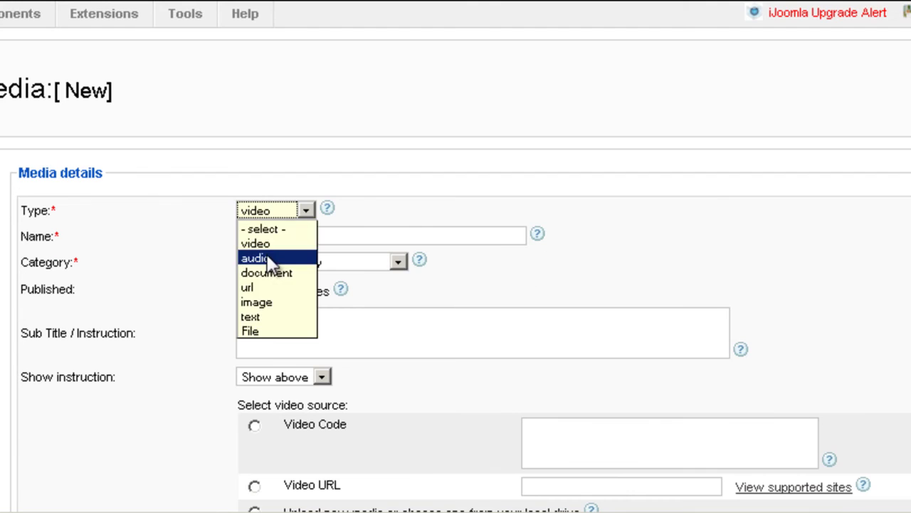
click(256, 258)
click(281, 208)
click(268, 274)
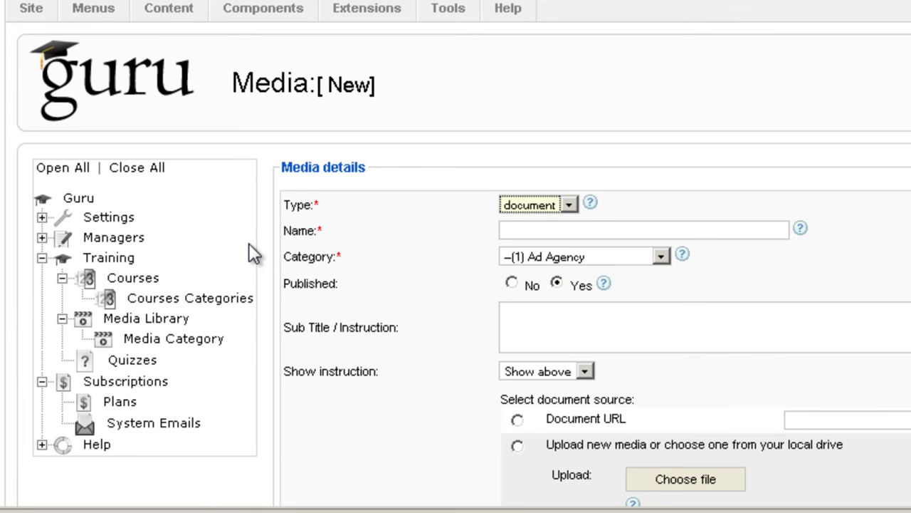
scroll(298, 298, down, 5)
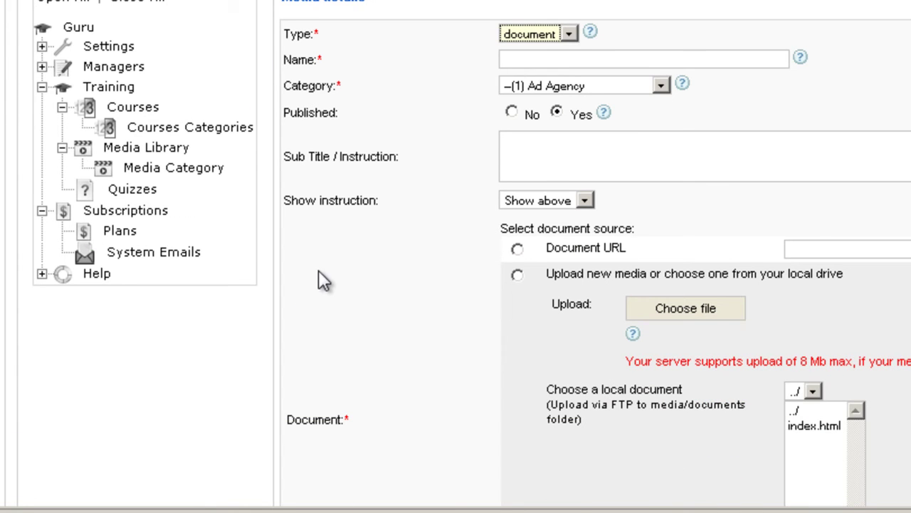
scroll(319, 278, up, 4)
Step: Open the Joomla Knowledge quiz from the quiz manager and show its Questions list
click(142, 320)
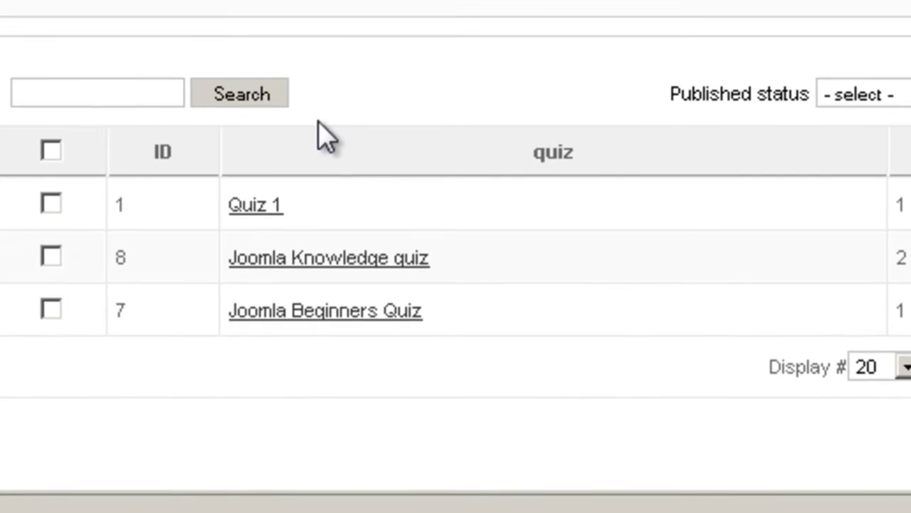
scroll(388, 203, down, 3)
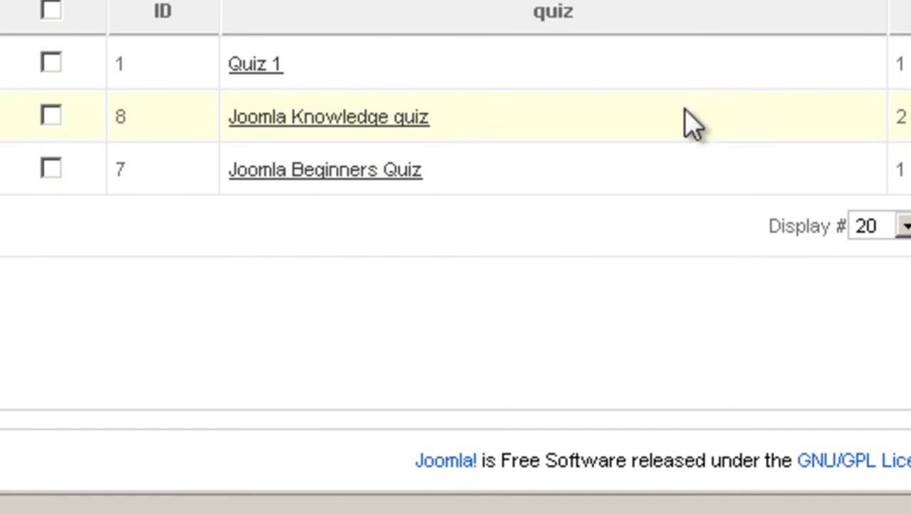
click(346, 119)
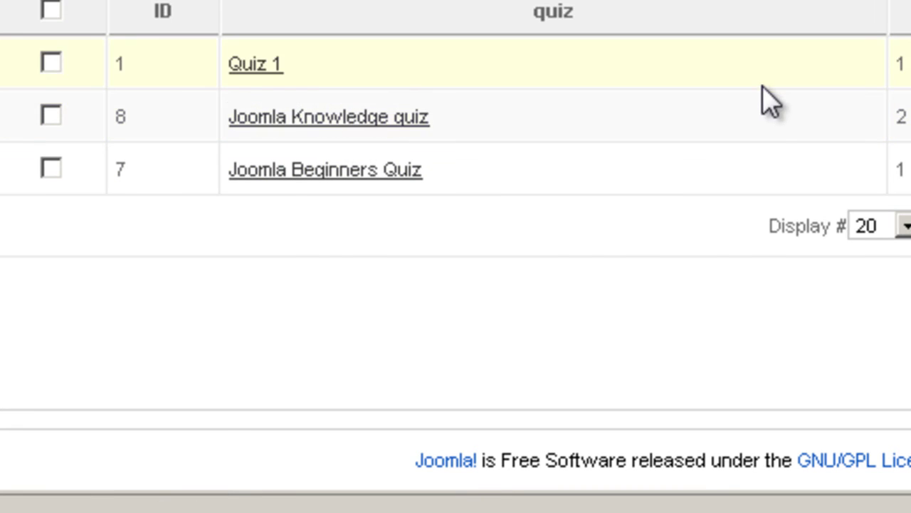
scroll(415, 296, down, 3)
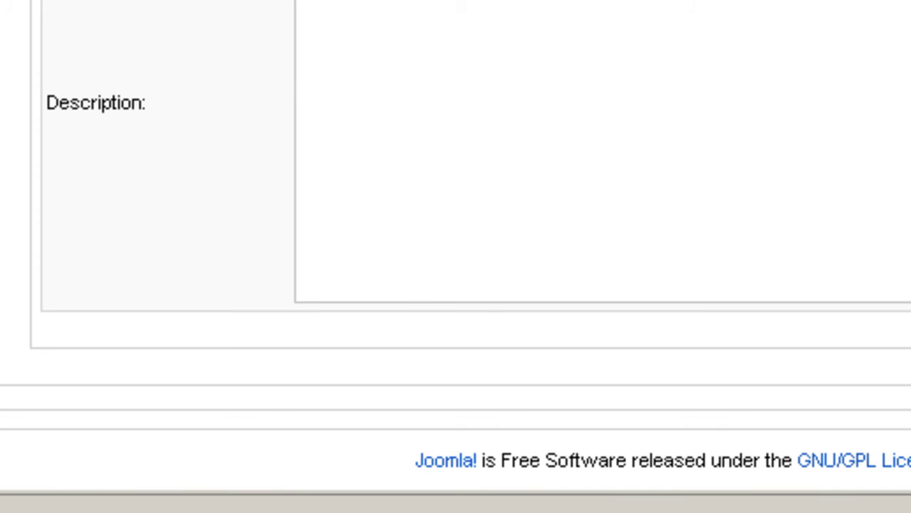
scroll(372, 24, up, 3)
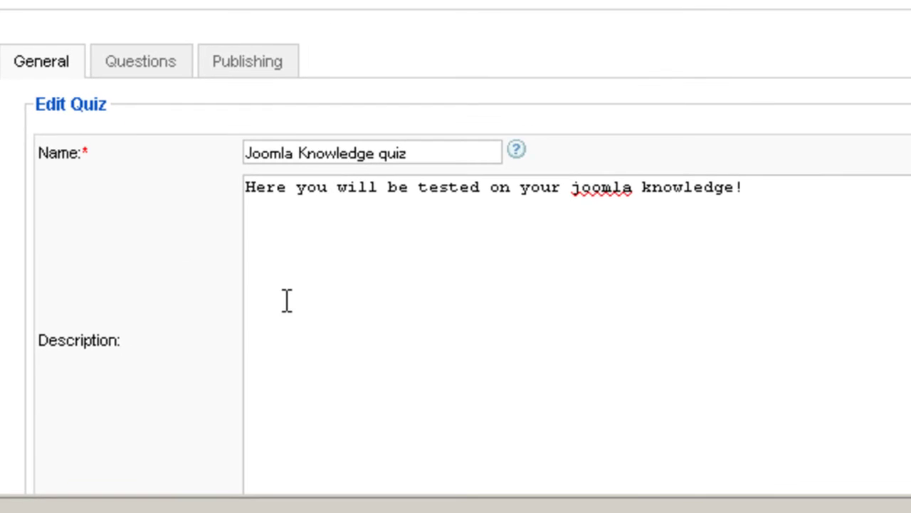
click(161, 44)
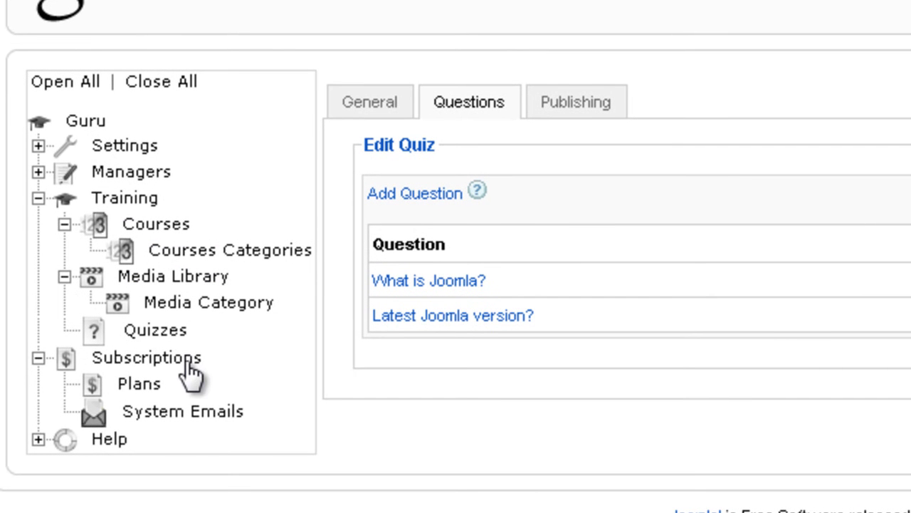
Step: Review the subscription Plans Manager, then go to the Courses list
click(143, 384)
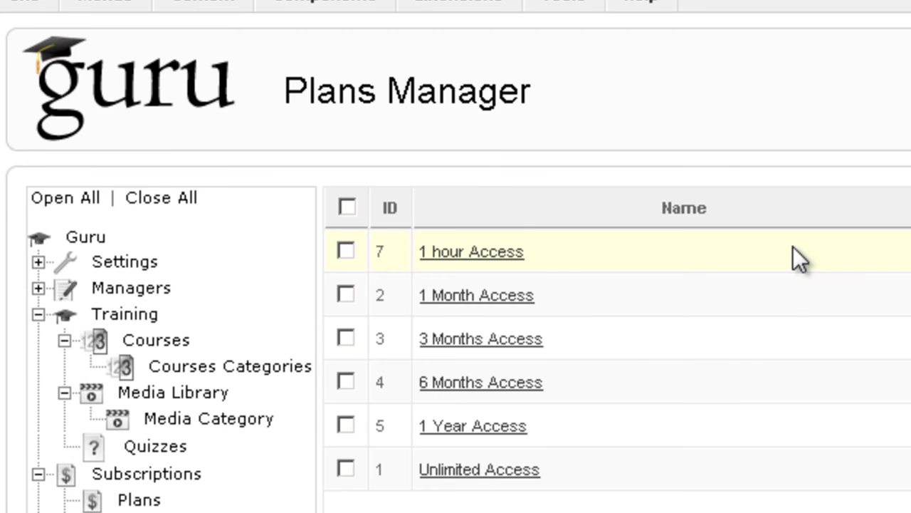
scroll(793, 247, down, 3)
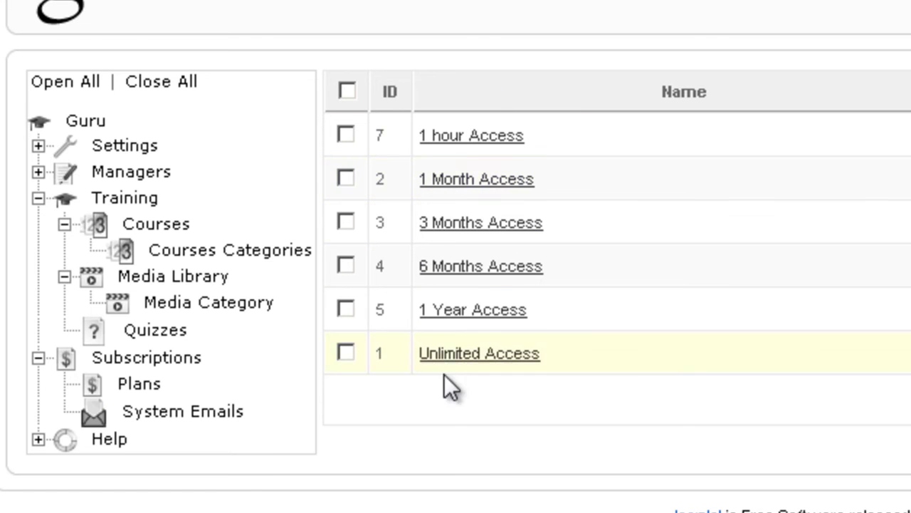
click(149, 225)
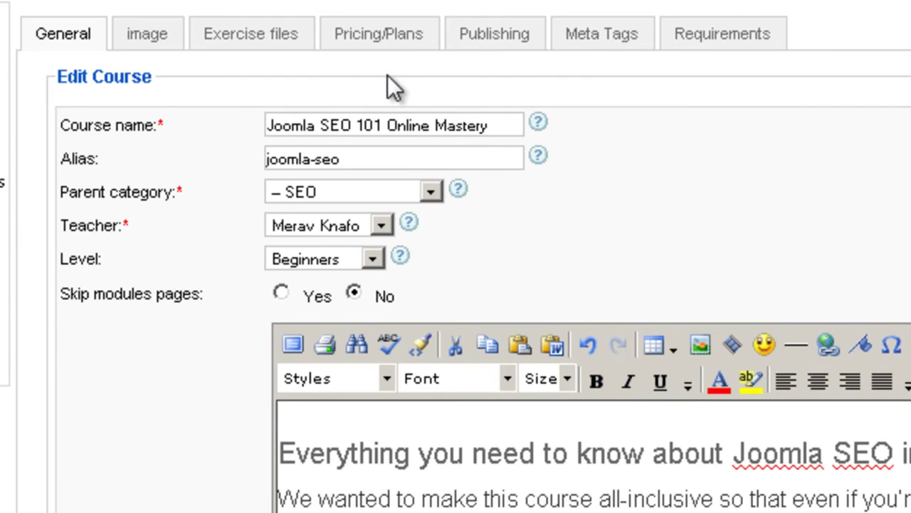
Step: Show the Pricing/Plans tab with 3 Months to Unlimited Access plans priced 49.99–159.99
click(384, 36)
scroll(498, 126, down, 5)
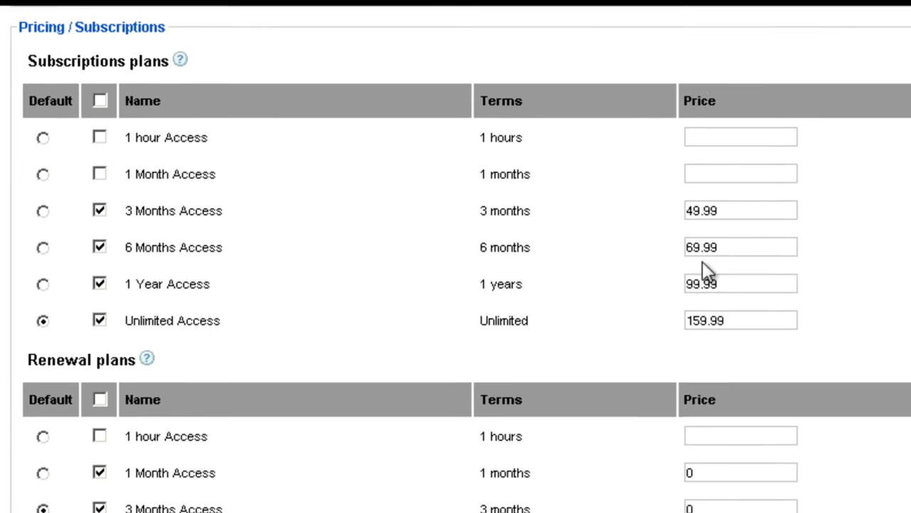
scroll(771, 178, down, 3)
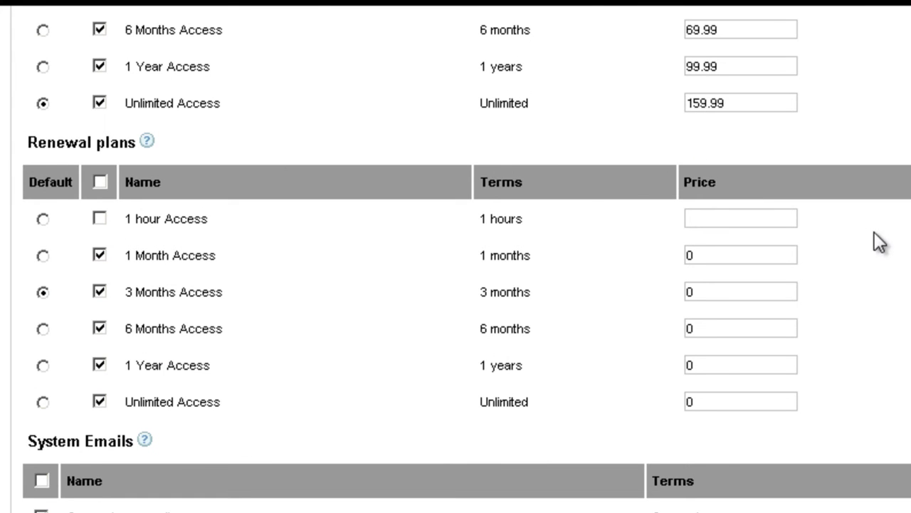
scroll(554, 256, up, 4)
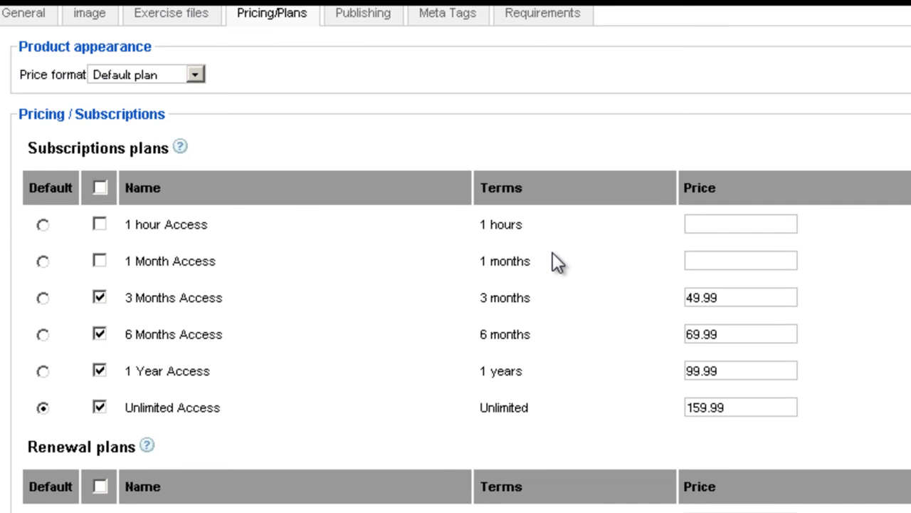
scroll(552, 253, up, 1)
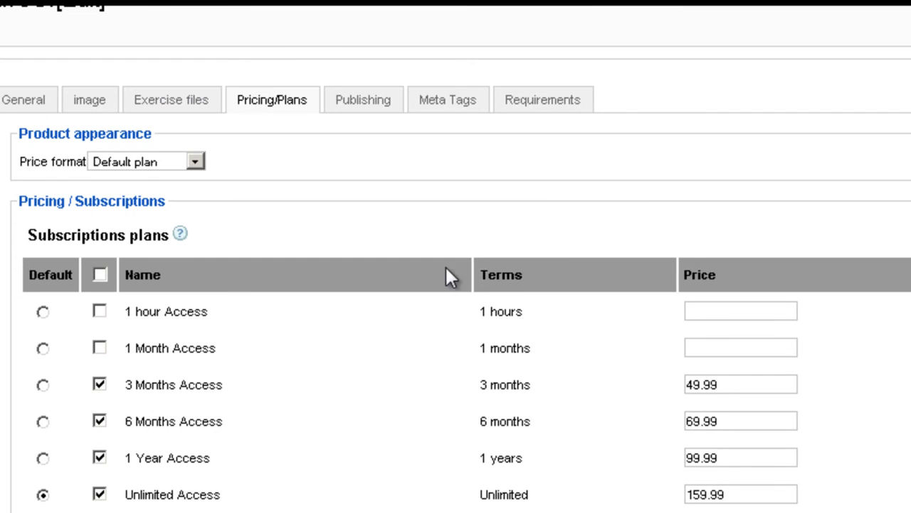
scroll(293, 282, up, 1)
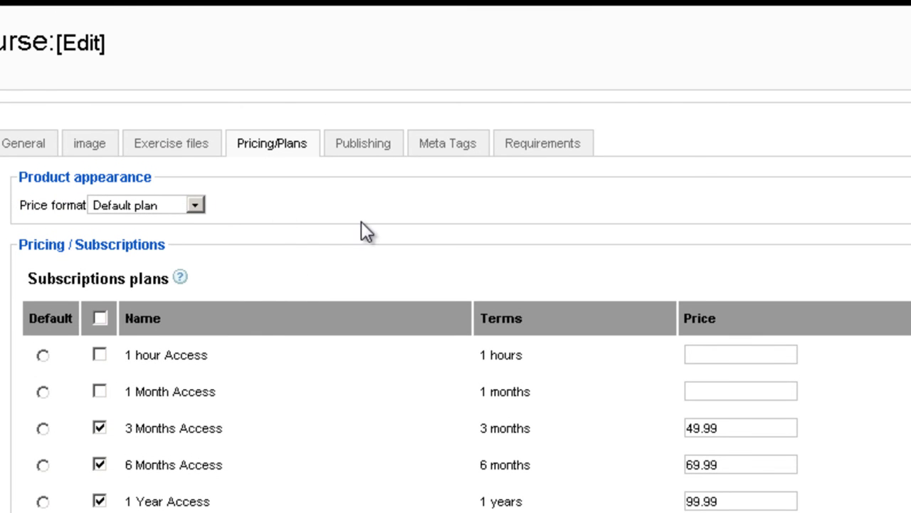
scroll(361, 223, up, 2)
Step: Review the course's Exercise files, image, Meta Tags and Requirements tabs
click(183, 232)
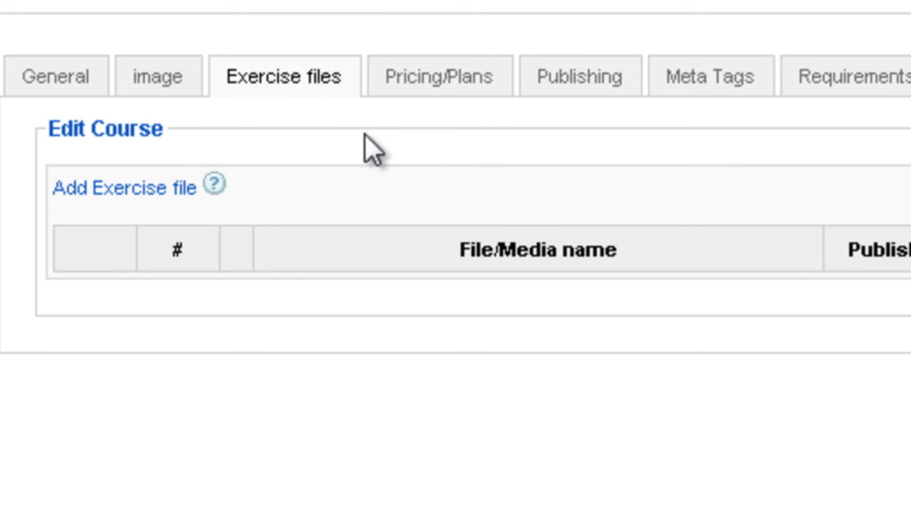
click(161, 94)
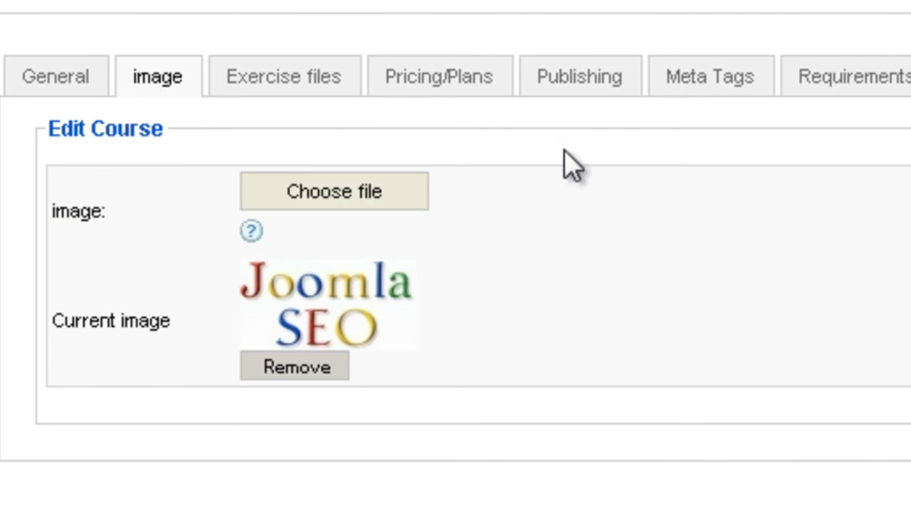
click(715, 84)
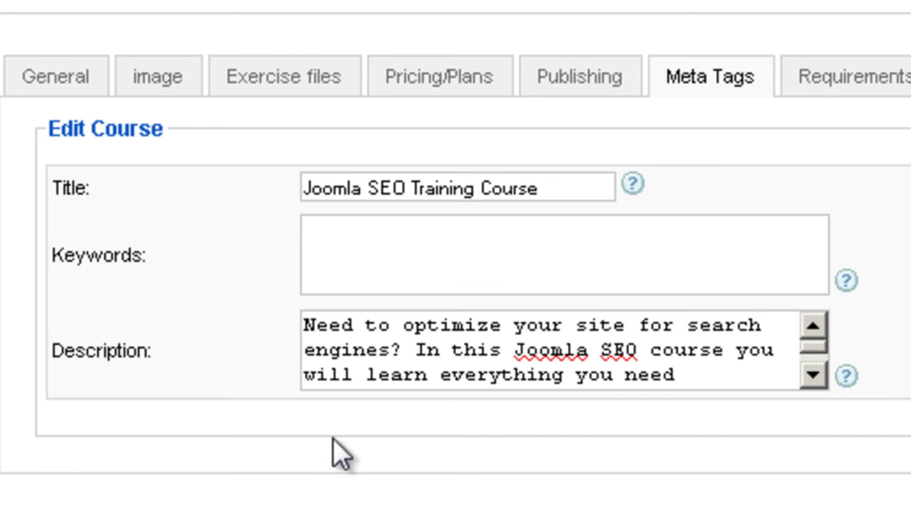
click(846, 102)
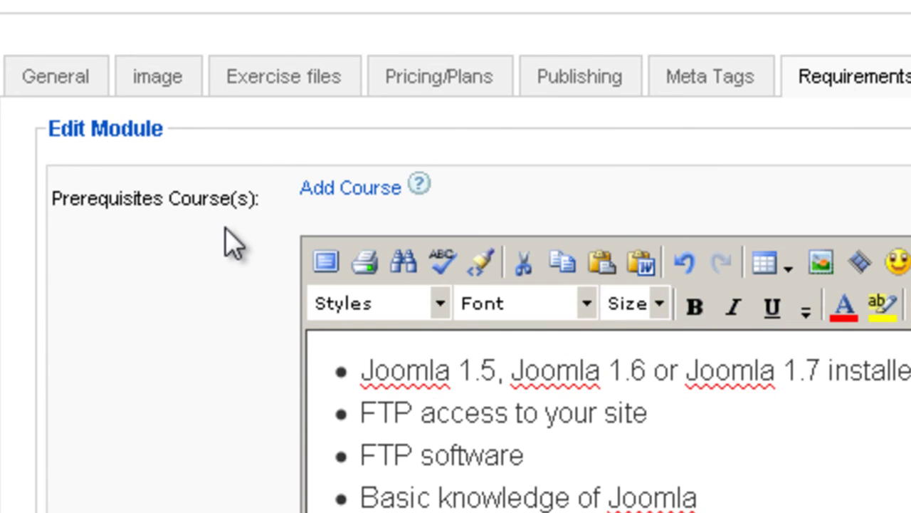
scroll(224, 240, down, 5)
scroll(224, 253, down, 1)
scroll(224, 253, up, 1)
scroll(230, 255, up, 5)
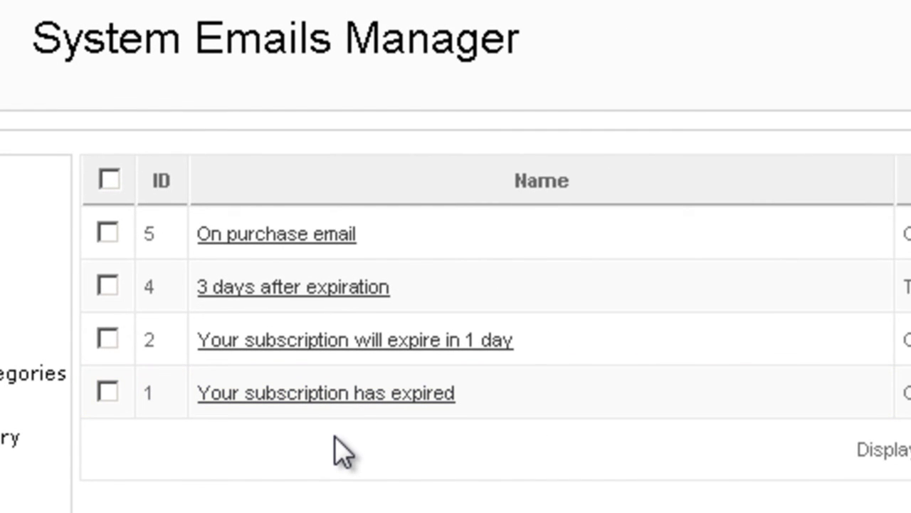
Step: Scroll the System Emails list and start a new system email
scroll(490, 268, down, 2)
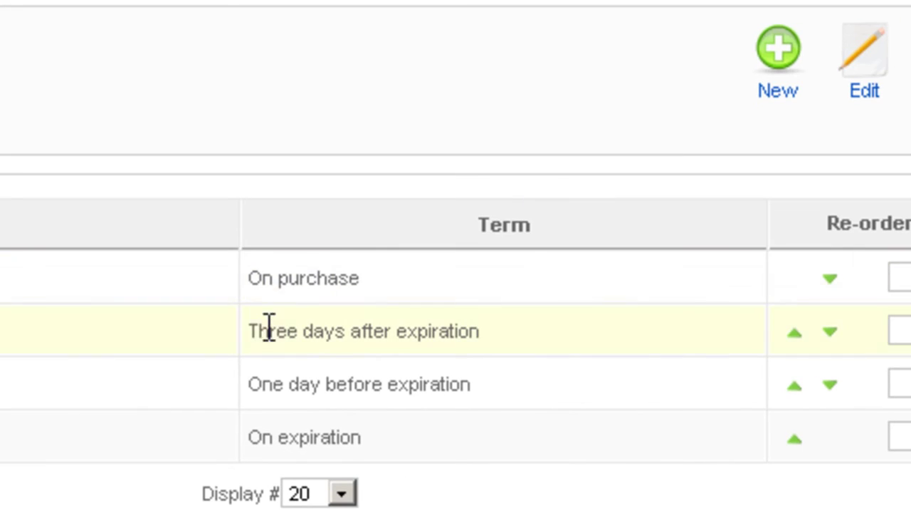
click(779, 49)
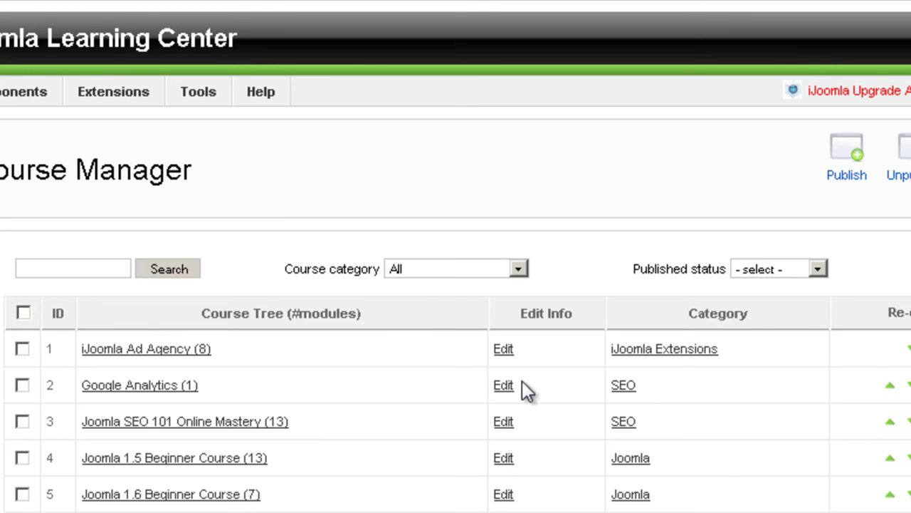
Step: Review the Joomla SEO course's Pricing/Plans tab, then open Guru's layout settings
click(502, 423)
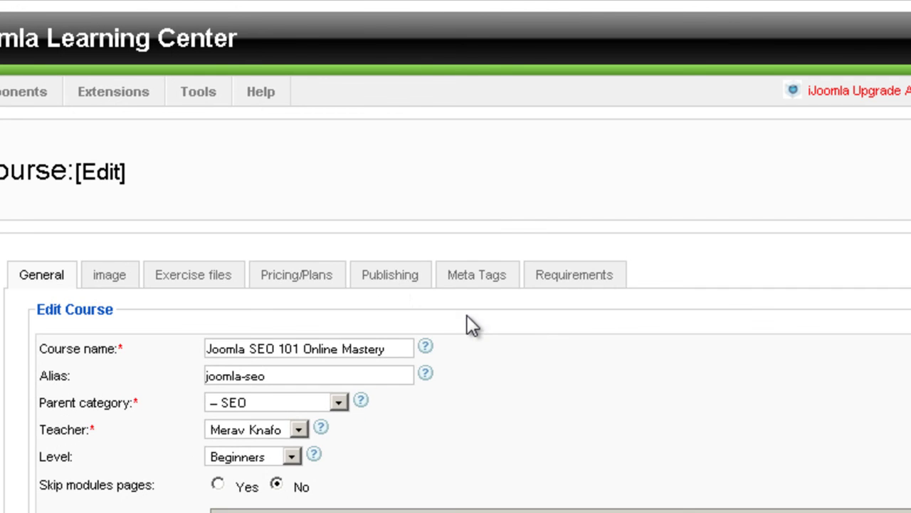
click(344, 278)
scroll(553, 319, down, 10)
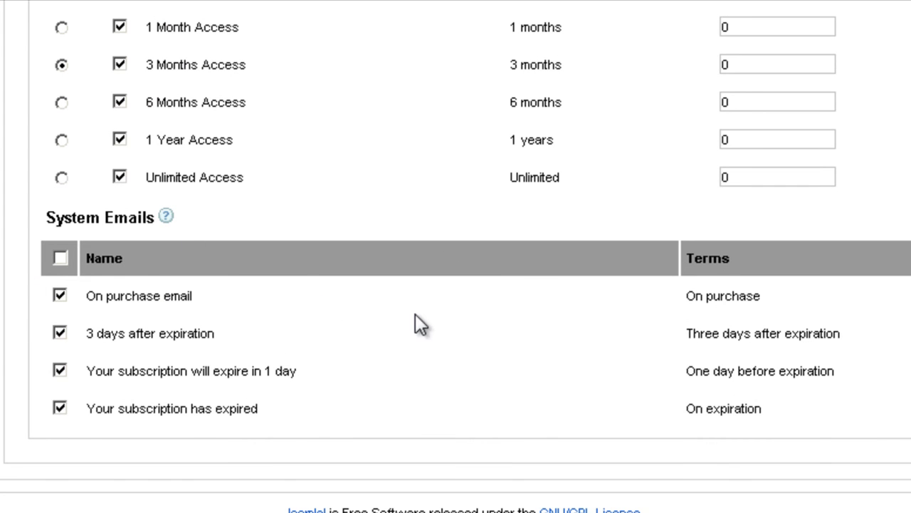
scroll(415, 313, up, 4)
scroll(420, 324, up, 5)
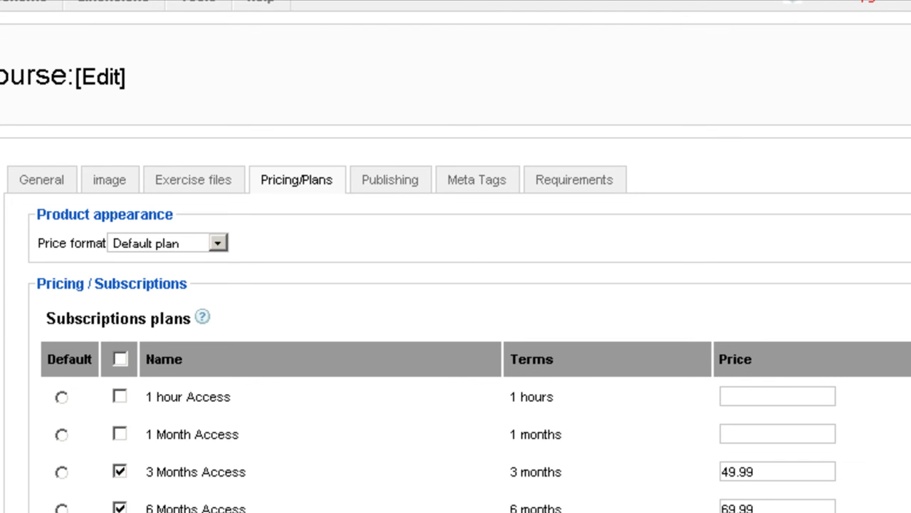
click(15, 193)
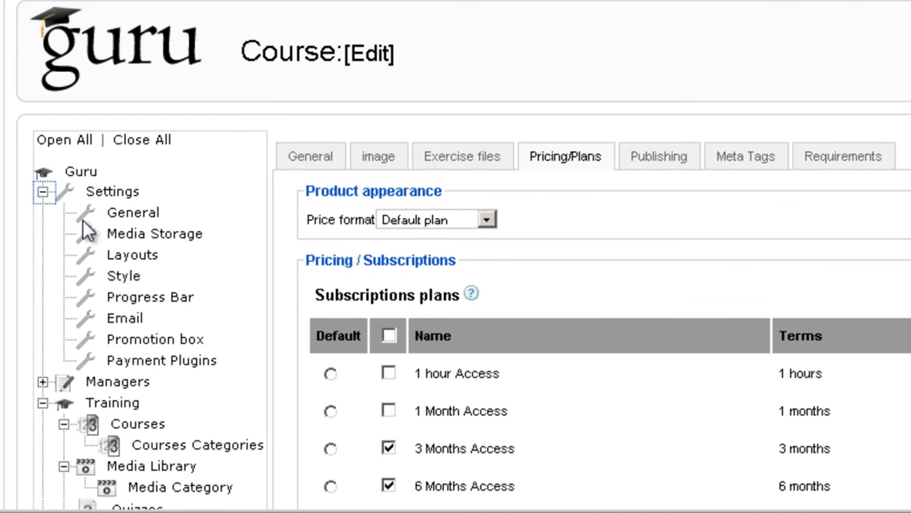
click(142, 255)
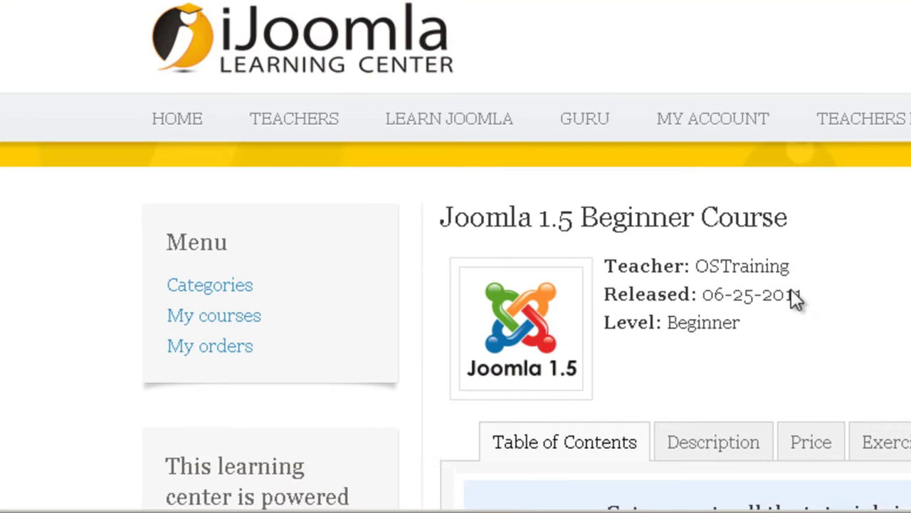
Step: Scroll the Joomla 1.5 Beginner Course page down to its Table of Contents
scroll(796, 299, down, 4)
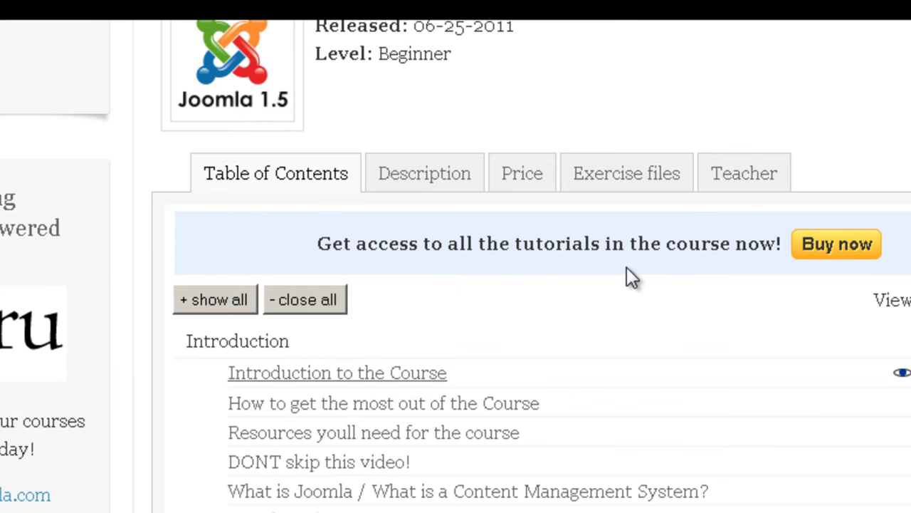
scroll(626, 269, down, 3)
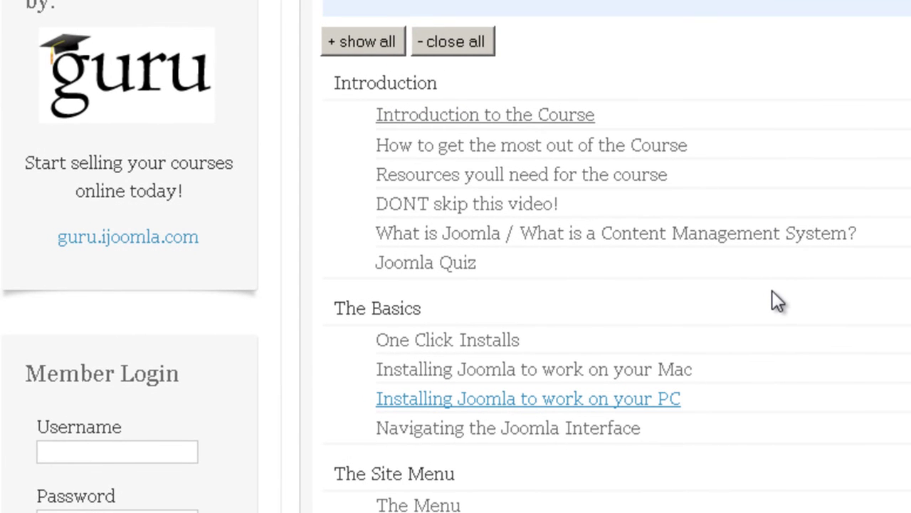
scroll(776, 295, up, 7)
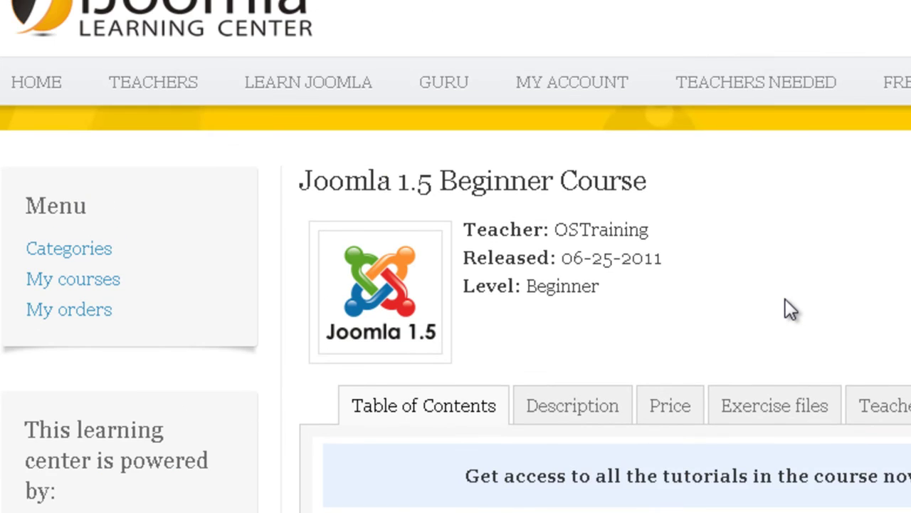
scroll(790, 309, down, 3)
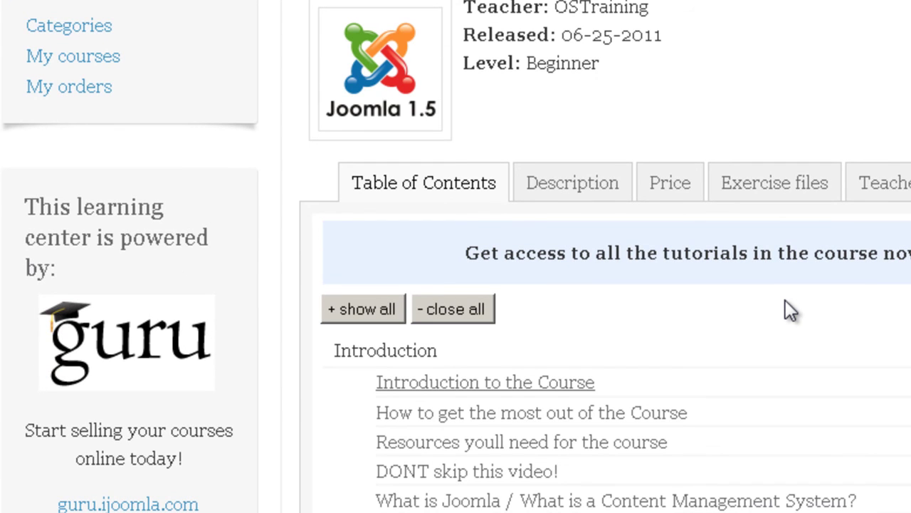